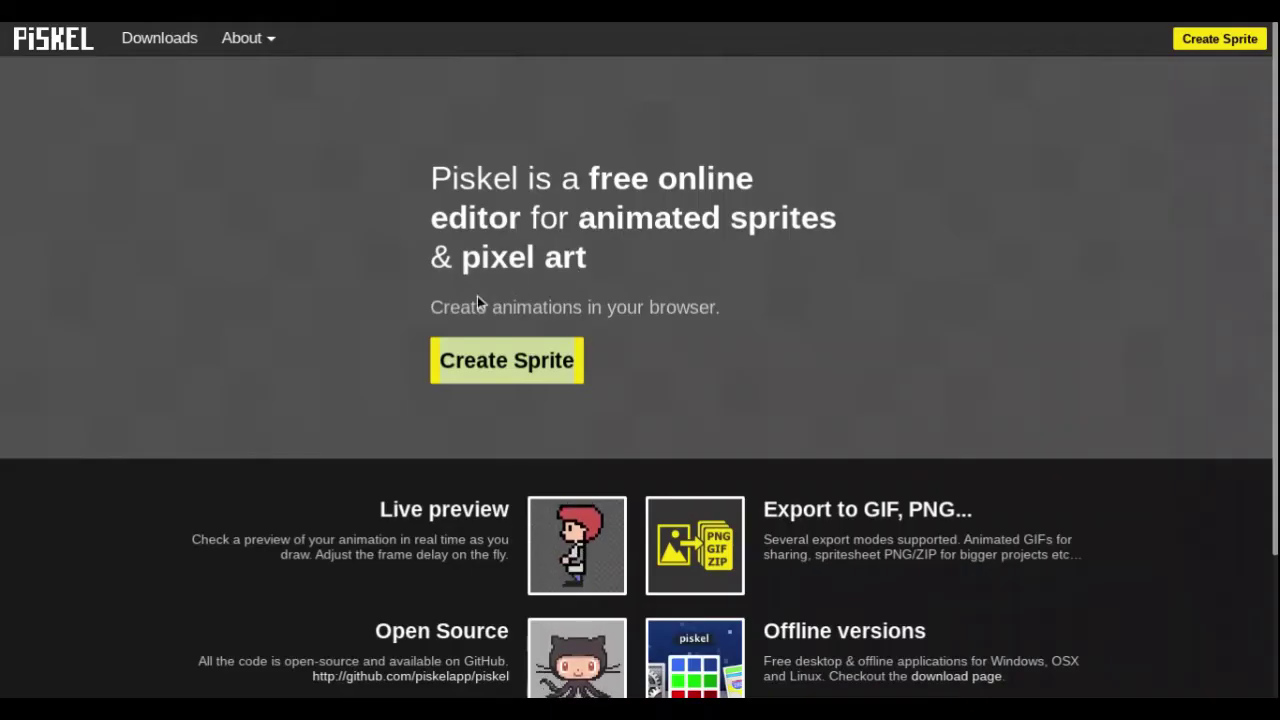
{"action": "left_click_drag", "start_coordinate": [430, 307], "coordinate": [546, 321]}
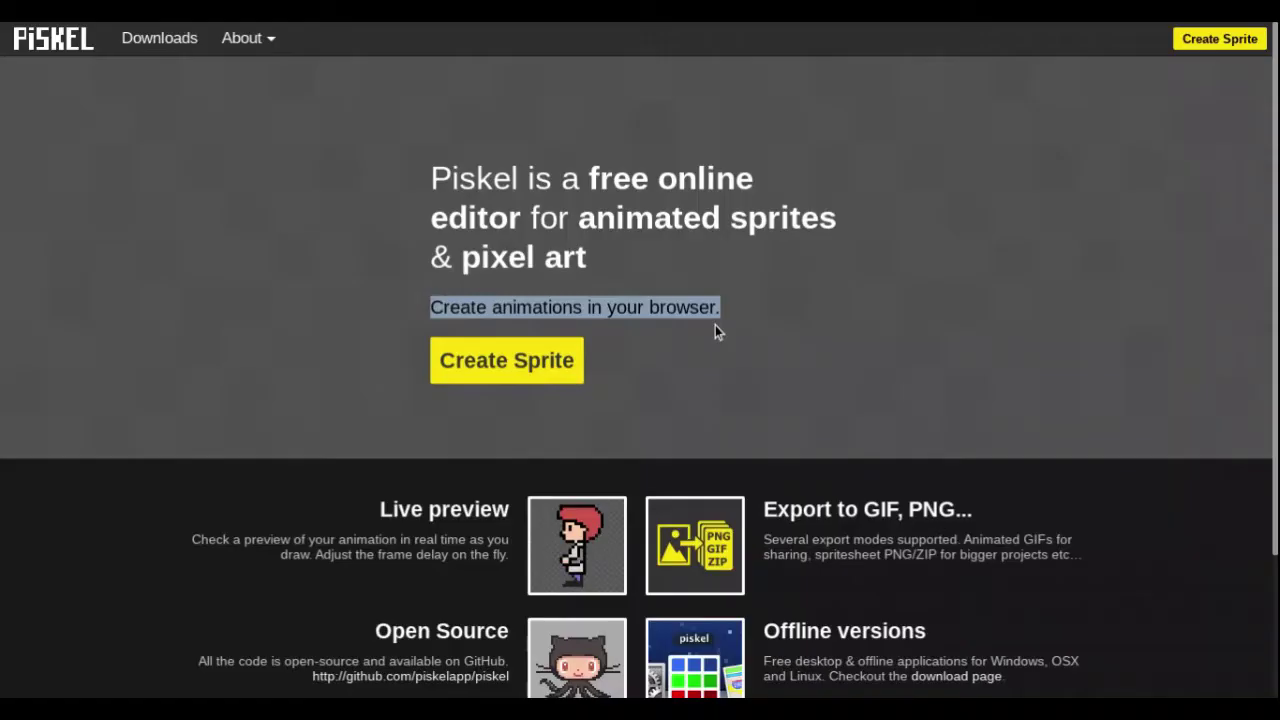
{"action": "left_click", "coordinate": [837, 341]}
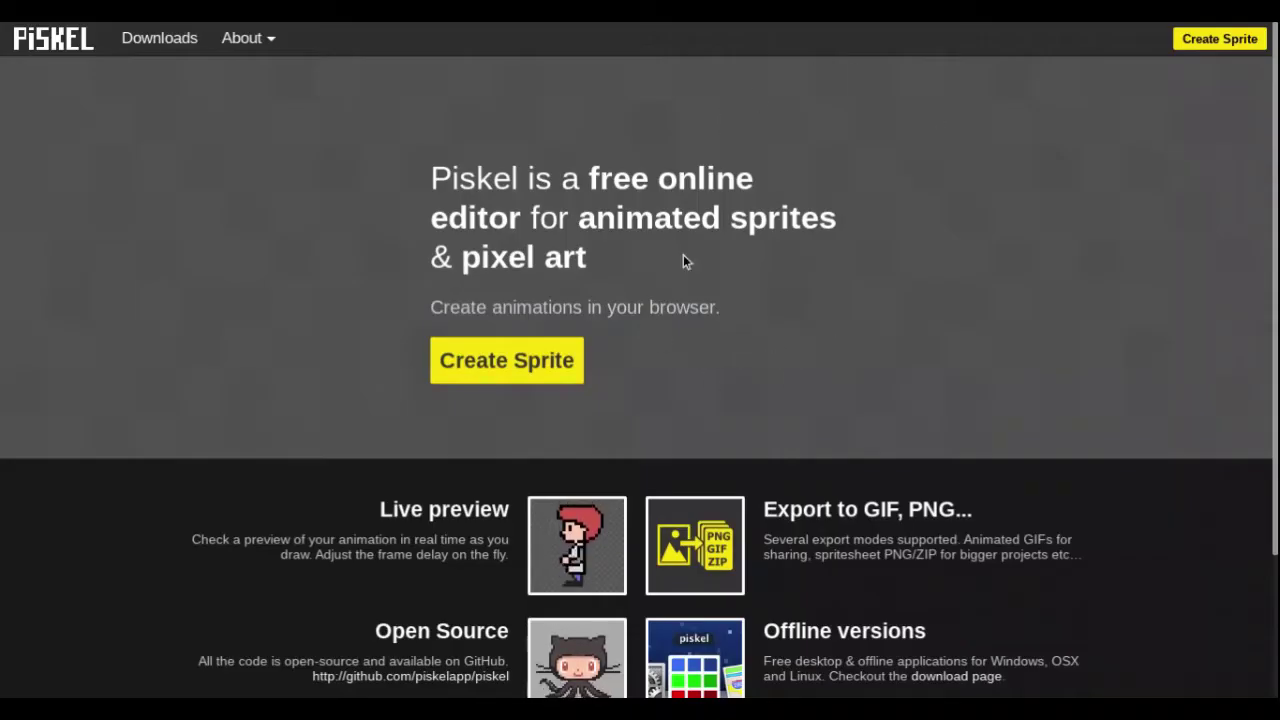
Create a new 32×32 sprite and draw four test pixels on the canvas
{"action": "left_click", "coordinate": [532, 369]}
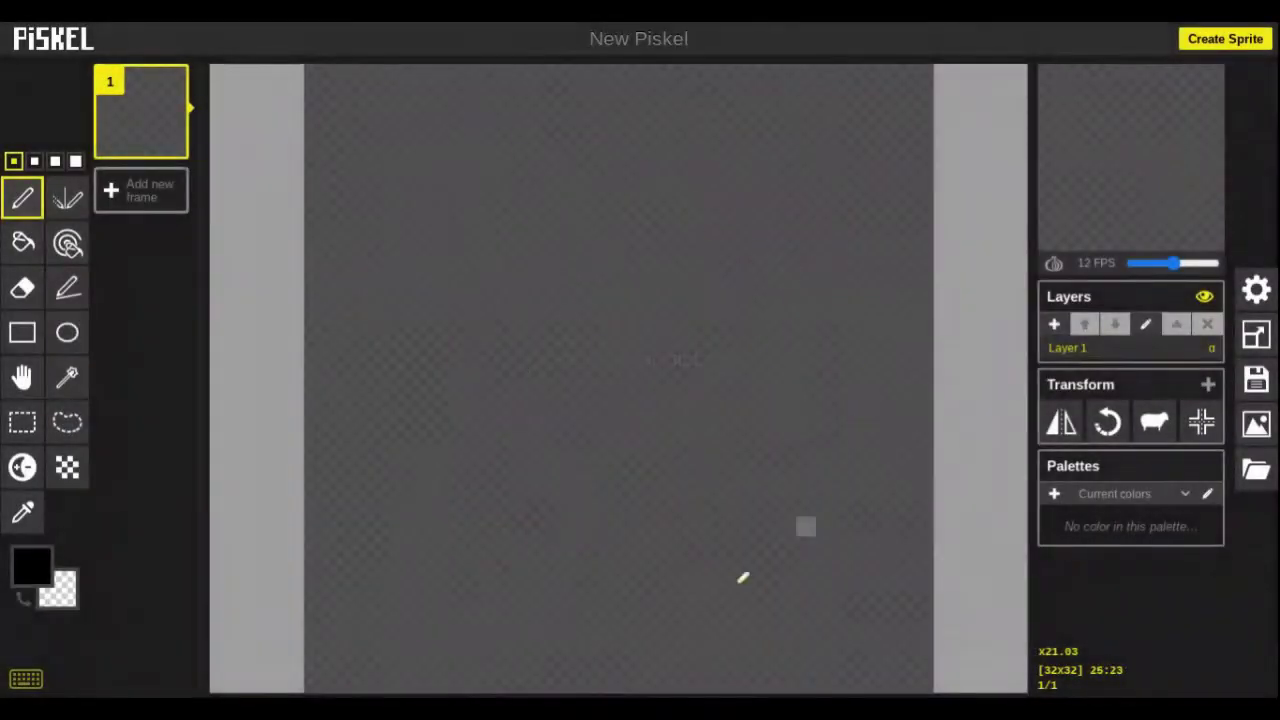
{"action": "left_click", "coordinate": [491, 390]}
{"action": "left_click", "coordinate": [628, 428]}
{"action": "left_click", "coordinate": [549, 507]}
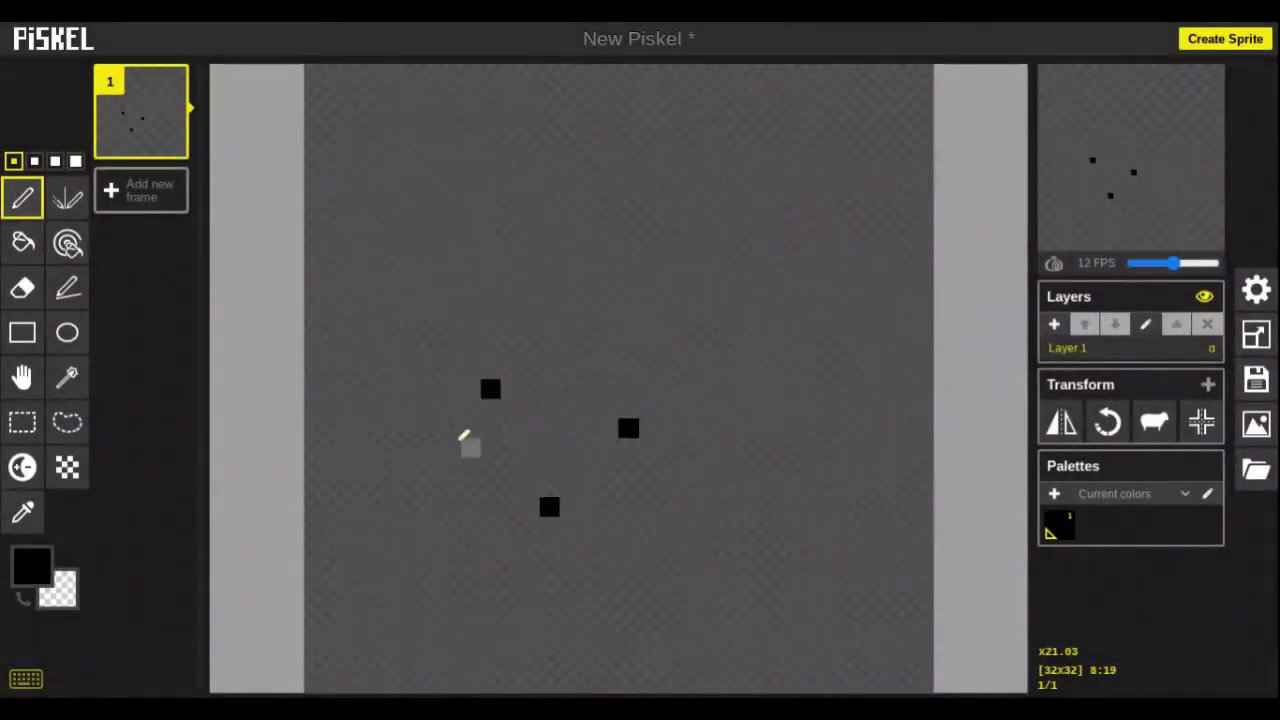
{"action": "left_click", "coordinate": [451, 428]}
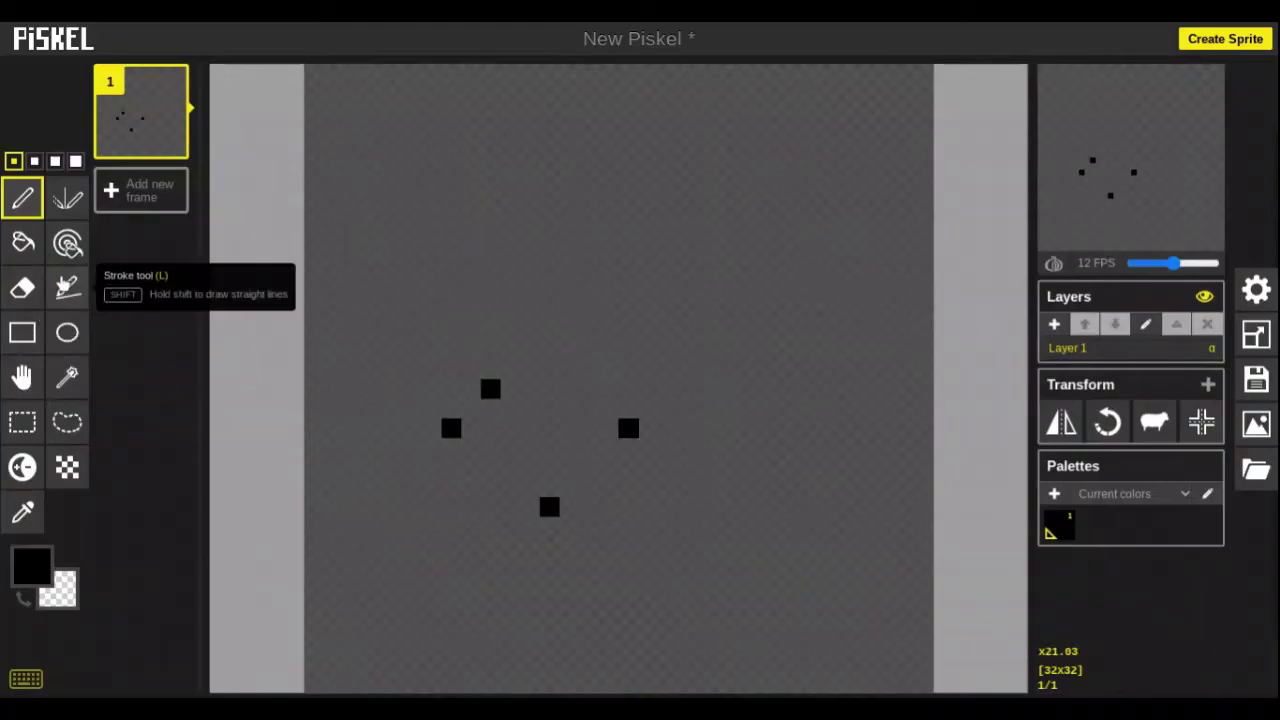
Erase all four test pixels with the Eraser so the canvas is blank
{"action": "left_click", "coordinate": [22, 288]}
{"action": "left_click", "coordinate": [451, 428]}
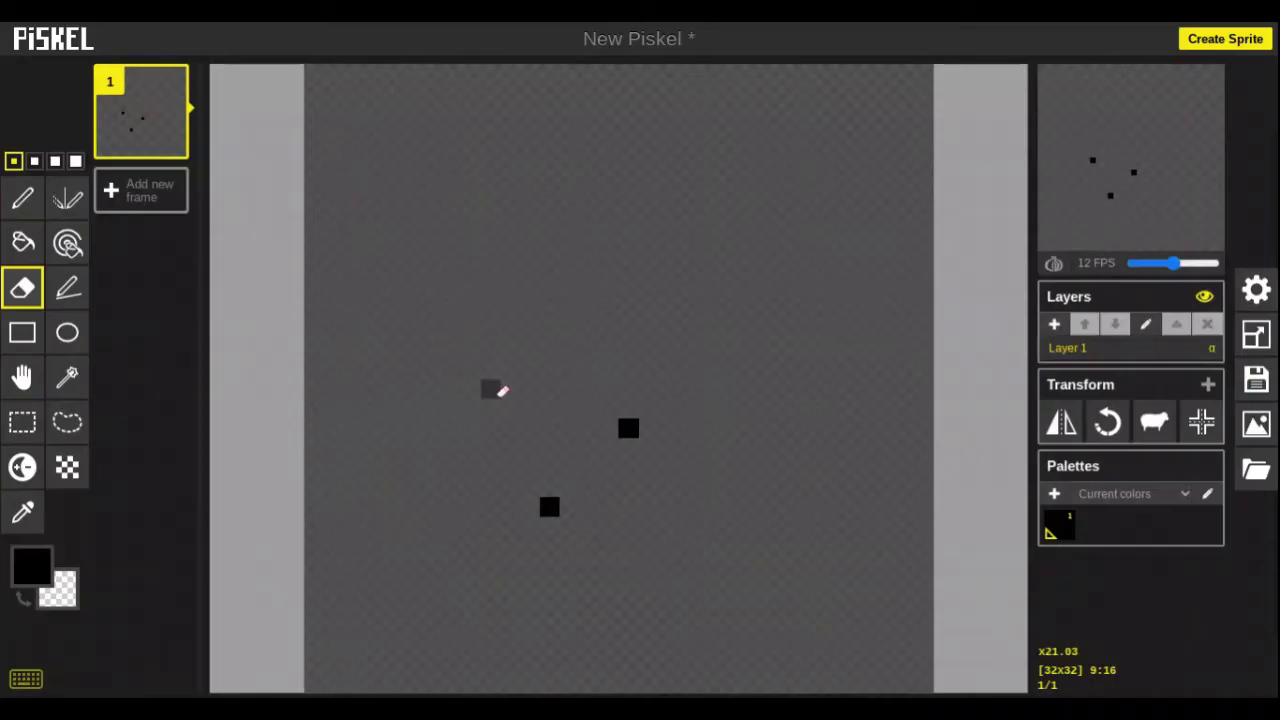
{"action": "left_click", "coordinate": [490, 389]}
{"action": "left_click", "coordinate": [630, 430]}
{"action": "left_click", "coordinate": [548, 508]}
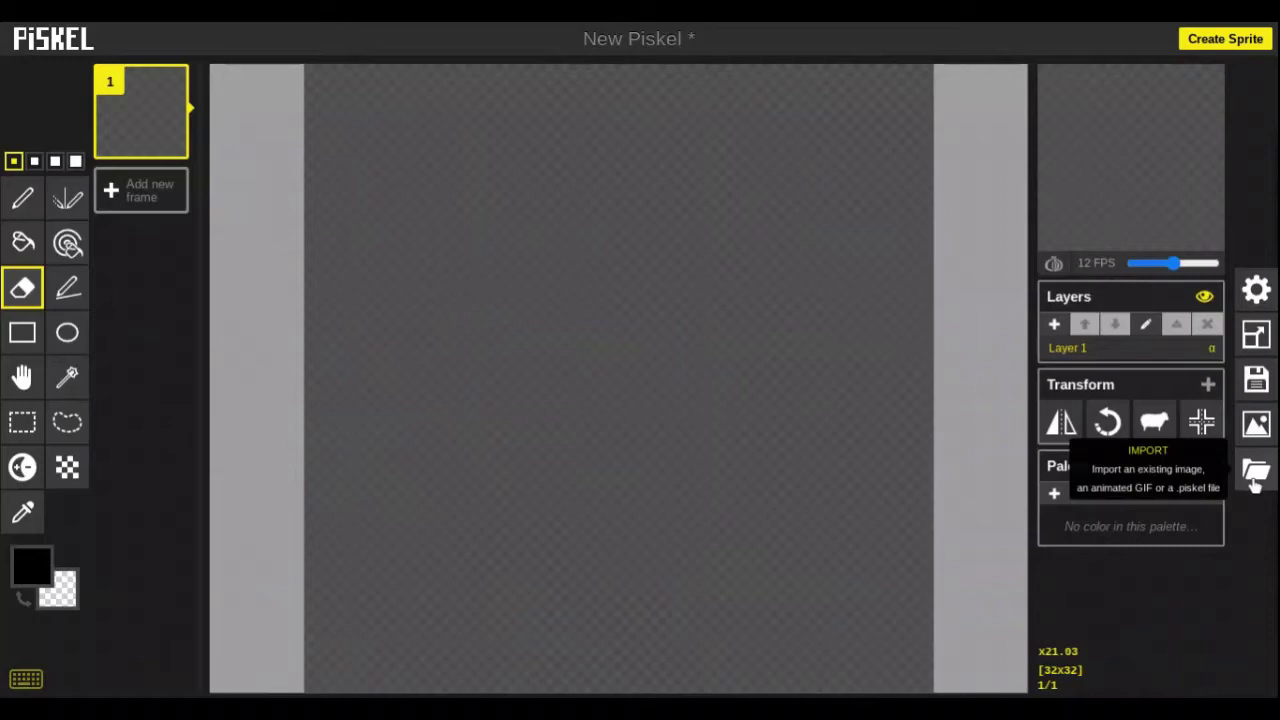
Import VmnuWq8.png as a single image sized 16×4816
{"action": "left_click", "coordinate": [1255, 478]}
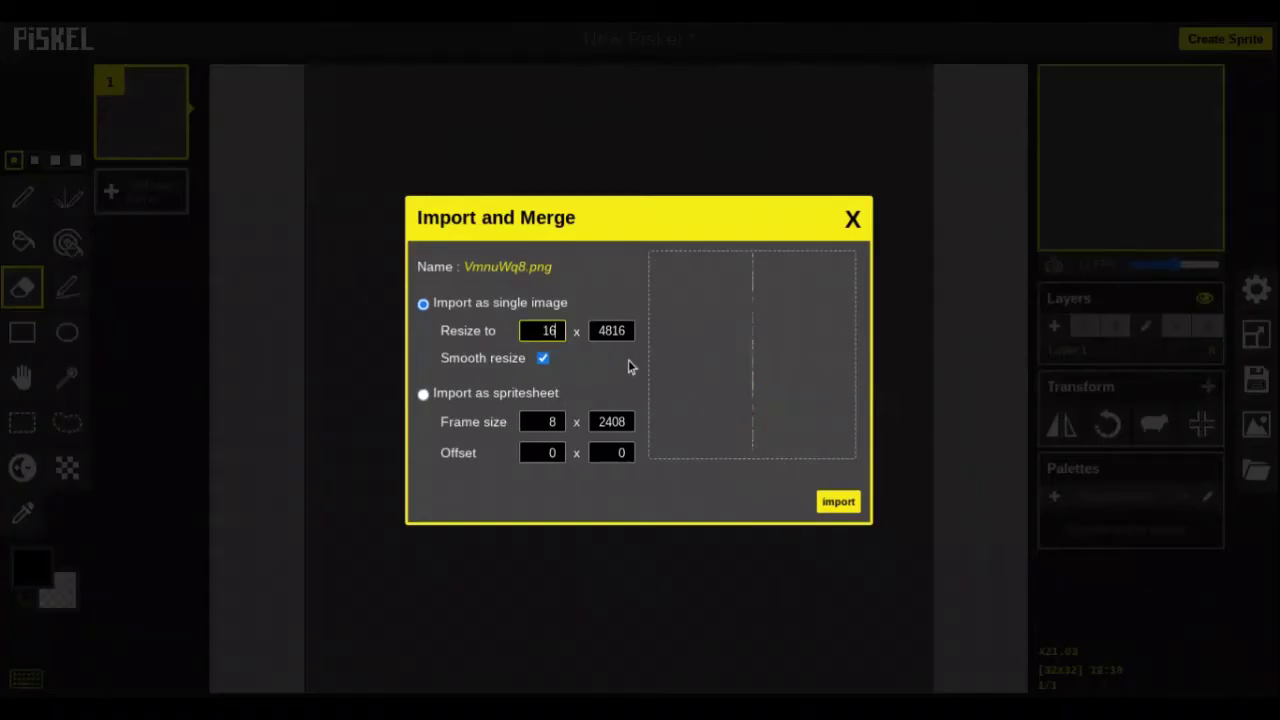
{"action": "left_click", "coordinate": [541, 334]}
{"action": "left_click", "coordinate": [845, 502]}
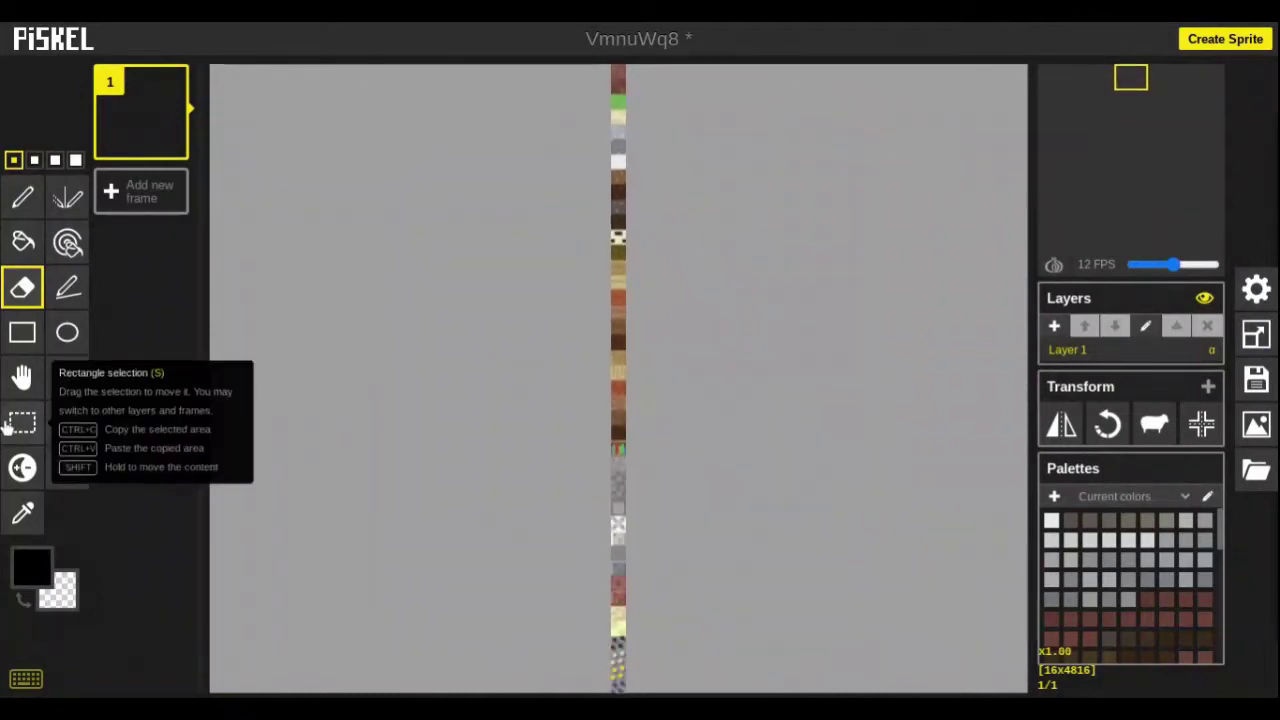
With the Pen tool selected, zoom in on the green grass tile atop the strip
{"action": "left_click", "coordinate": [12, 197]}
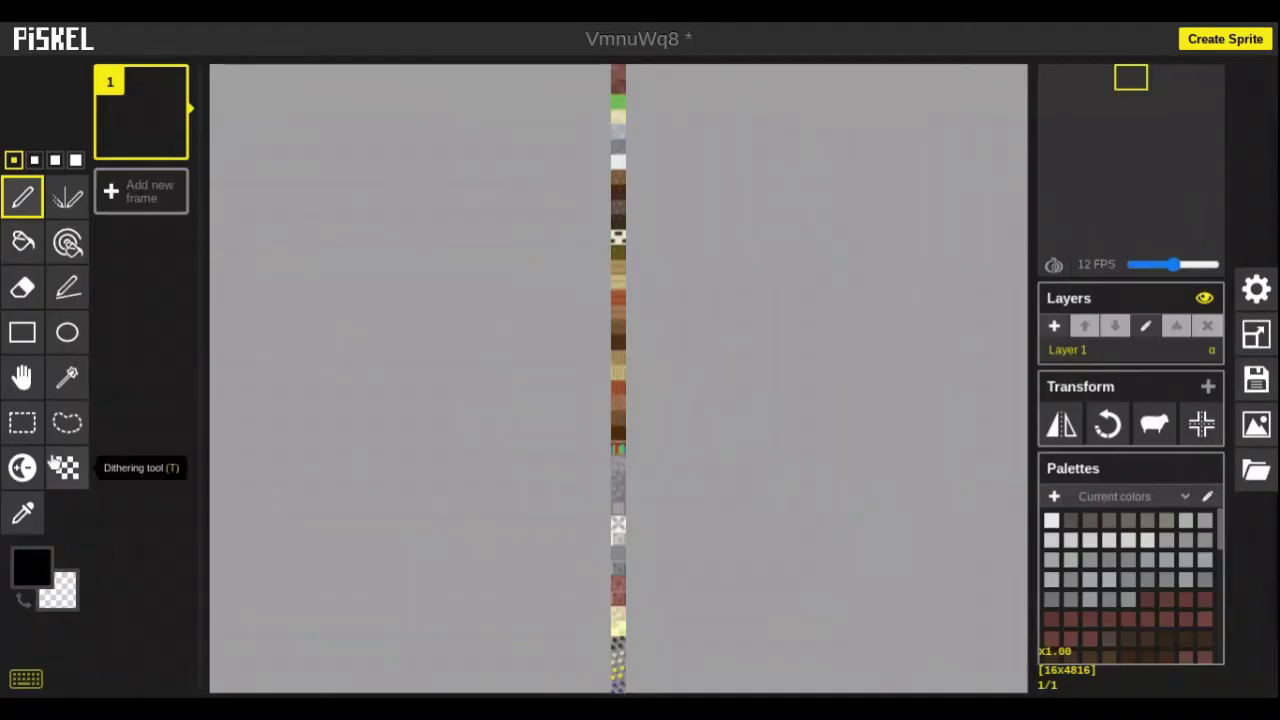
{"action": "left_click", "coordinate": [28, 512]}
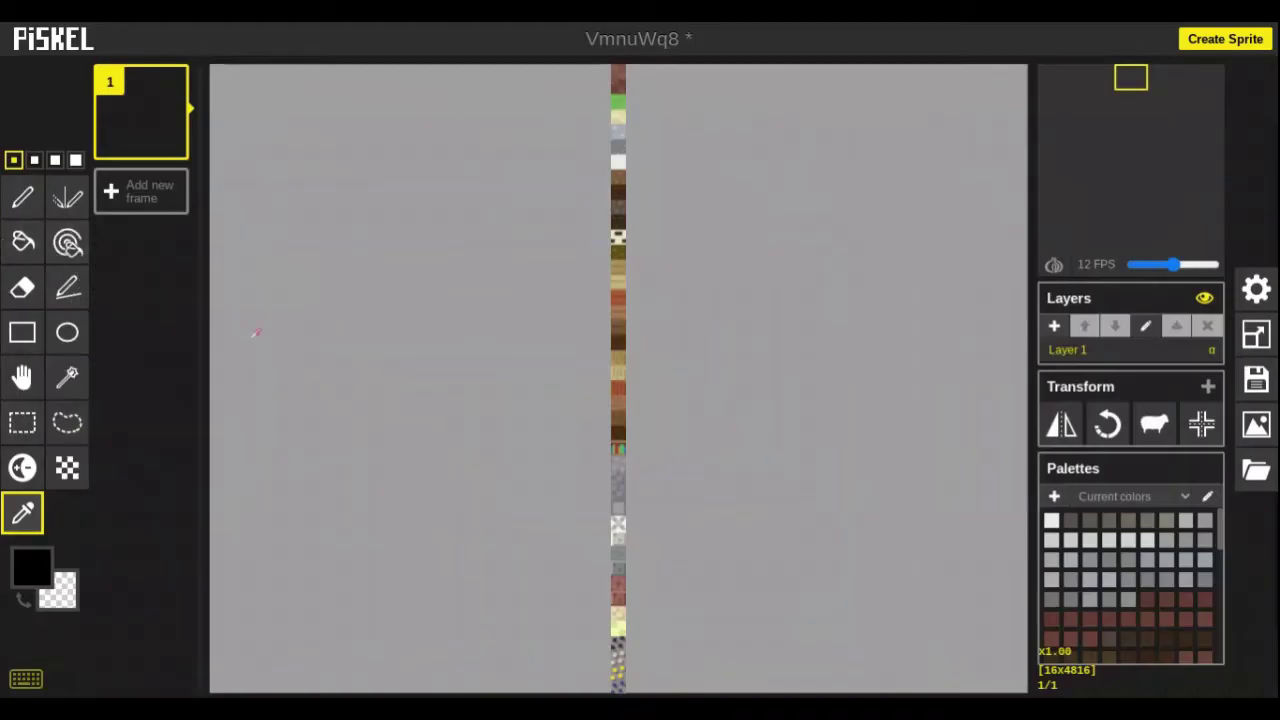
{"action": "left_click", "coordinate": [22, 197]}
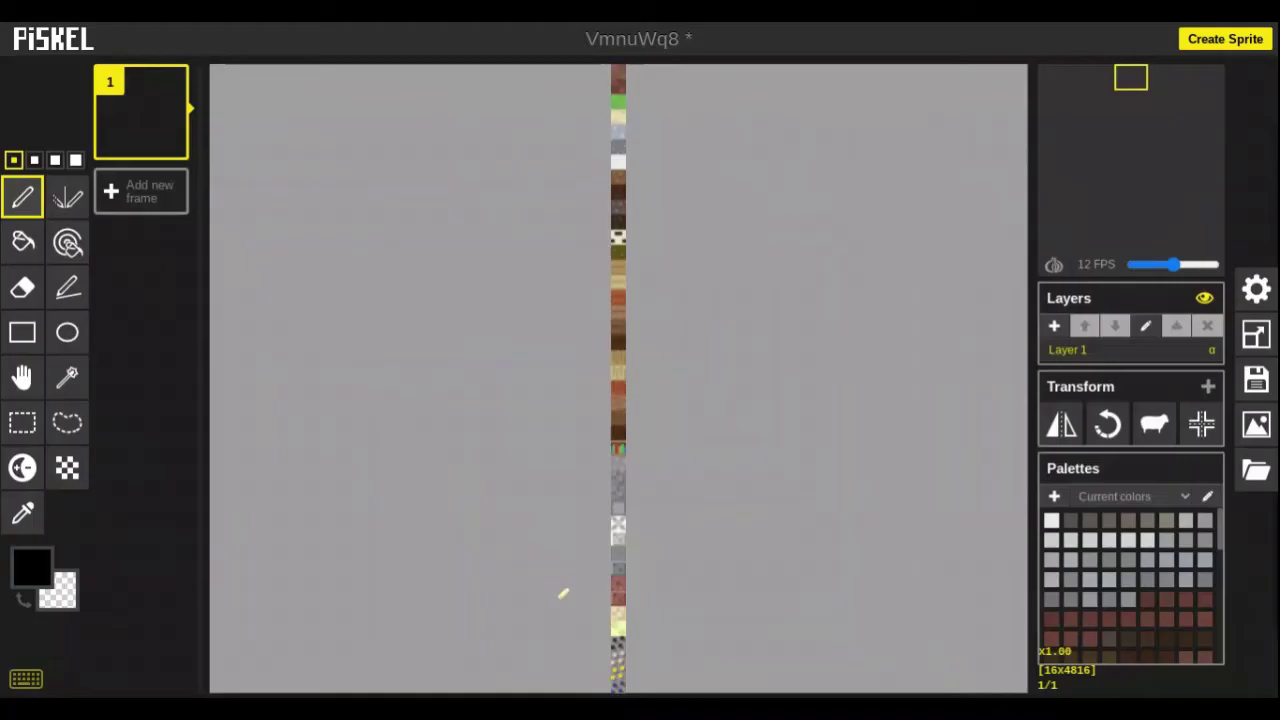
{"action": "scroll", "coordinate": [617, 682], "scroll_direction": "up", "scroll_amount": 1}
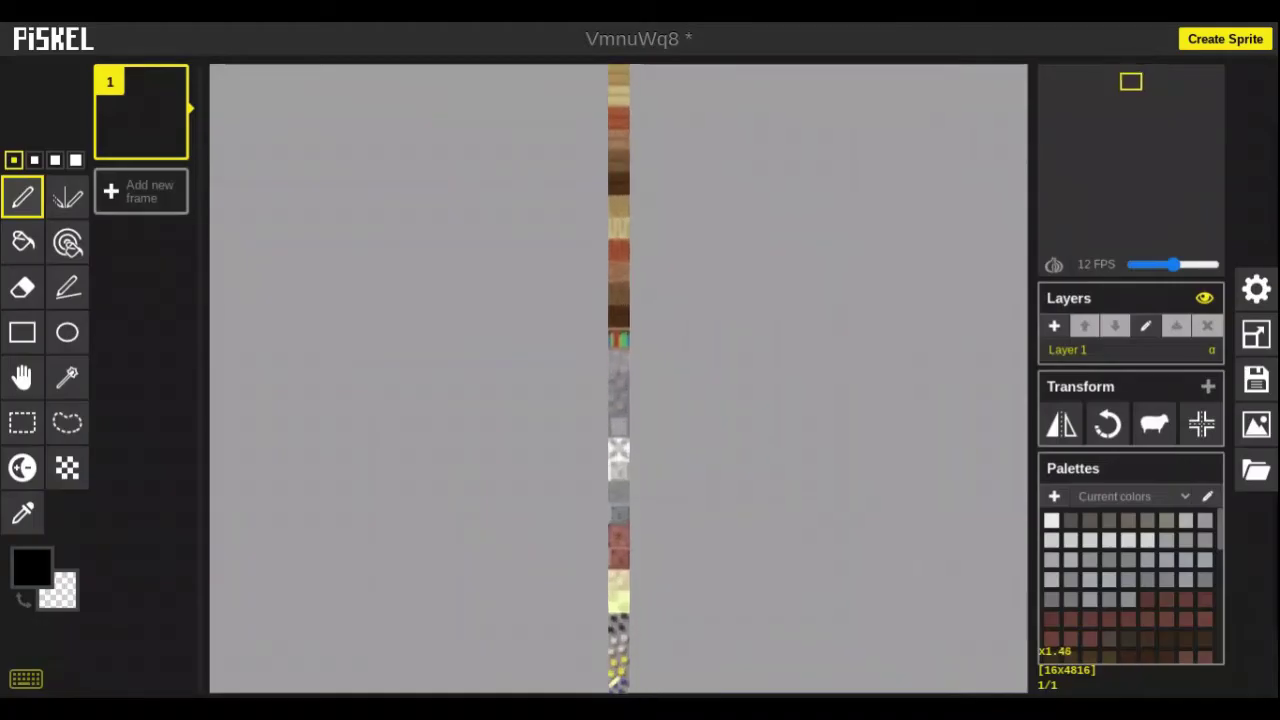
{"action": "scroll", "coordinate": [617, 682], "scroll_direction": "up", "scroll_amount": 2}
{"action": "scroll", "coordinate": [615, 684], "scroll_direction": "up", "scroll_amount": 1}
{"action": "scroll", "coordinate": [613, 686], "scroll_direction": "up", "scroll_amount": 1}
{"action": "scroll", "coordinate": [617, 682], "scroll_direction": "down", "scroll_amount": 3}
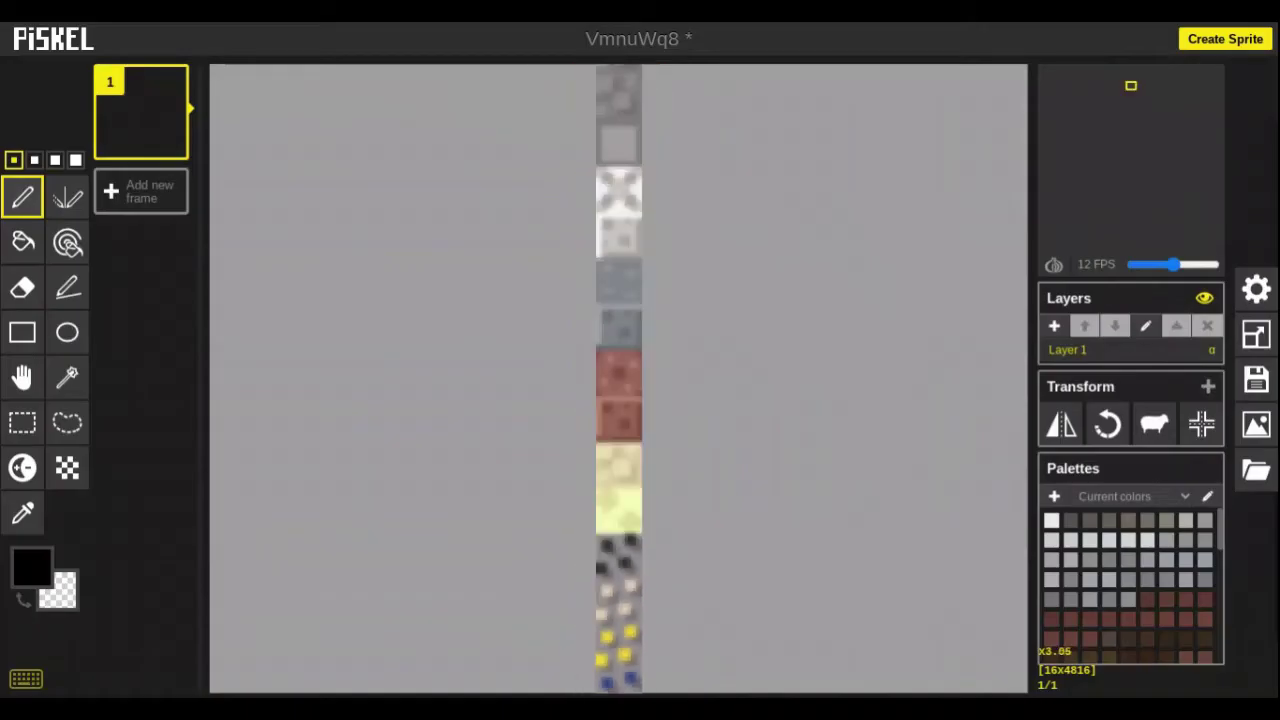
{"action": "scroll", "coordinate": [617, 682], "scroll_direction": "down", "scroll_amount": 2}
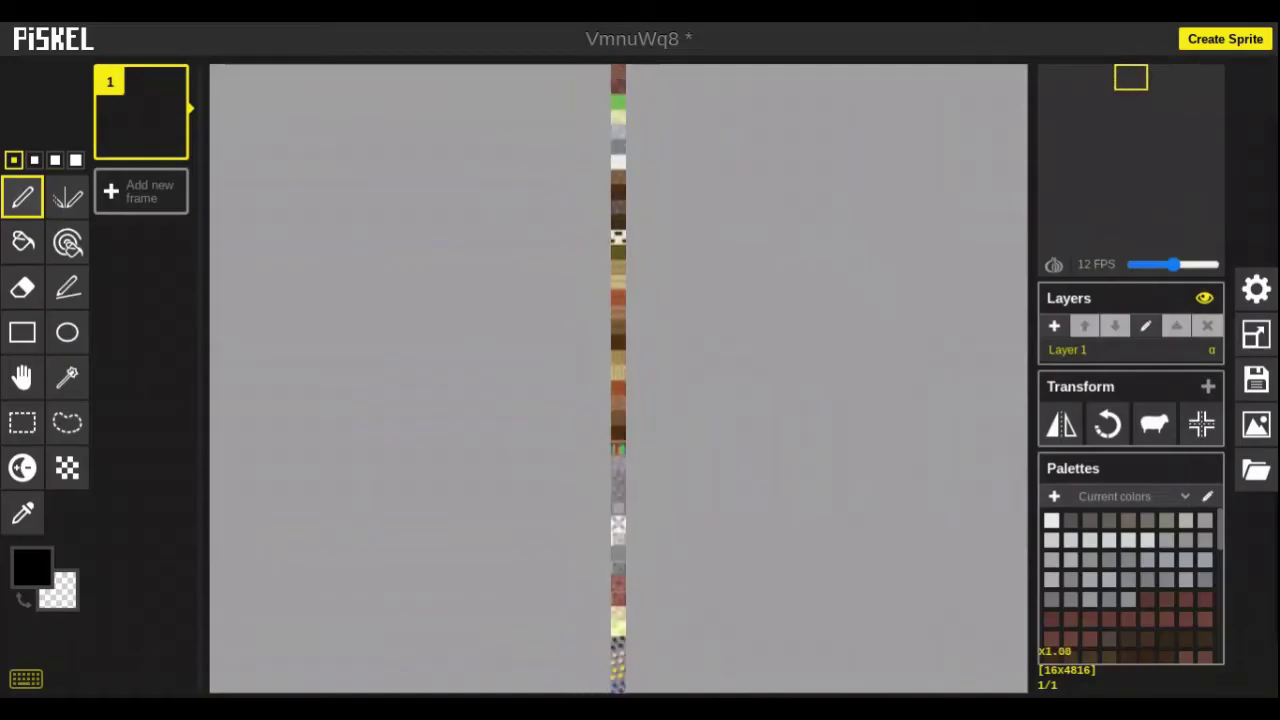
{"action": "scroll", "coordinate": [627, 96], "scroll_direction": "up", "scroll_amount": 1}
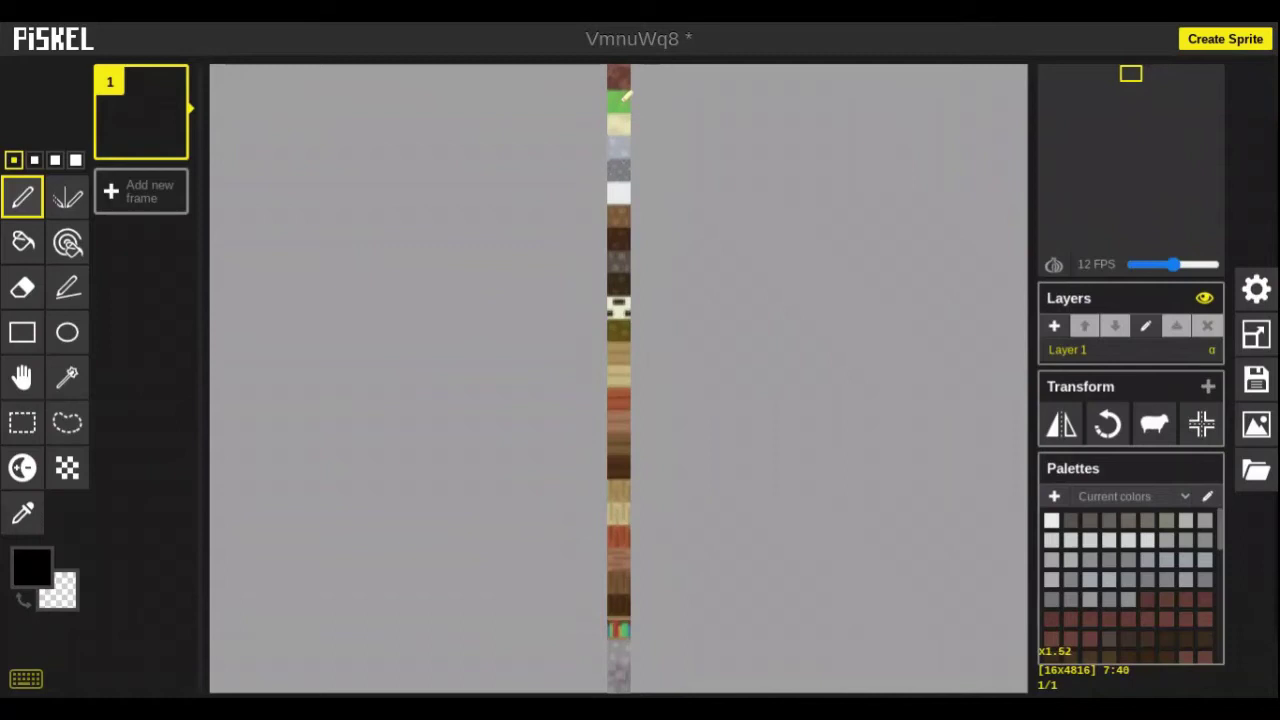
{"action": "scroll", "coordinate": [627, 96], "scroll_direction": "up", "scroll_amount": 1}
{"action": "scroll", "coordinate": [627, 96], "scroll_direction": "up", "scroll_amount": 2}
{"action": "scroll", "coordinate": [622, 100], "scroll_direction": "up", "scroll_amount": 1}
{"action": "scroll", "coordinate": [620, 102], "scroll_direction": "up", "scroll_amount": 1}
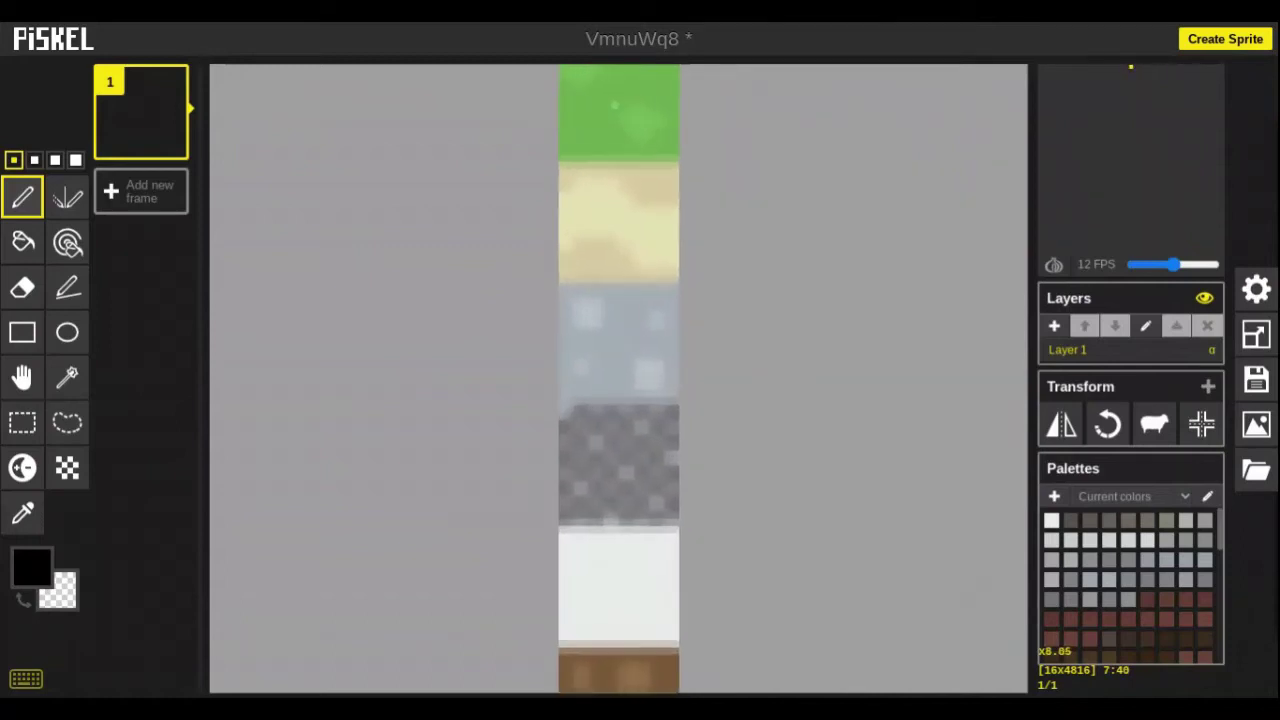
{"action": "scroll", "coordinate": [618, 103], "scroll_direction": "down", "scroll_amount": 1}
{"action": "scroll", "coordinate": [615, 104], "scroll_direction": "down", "scroll_amount": 1}
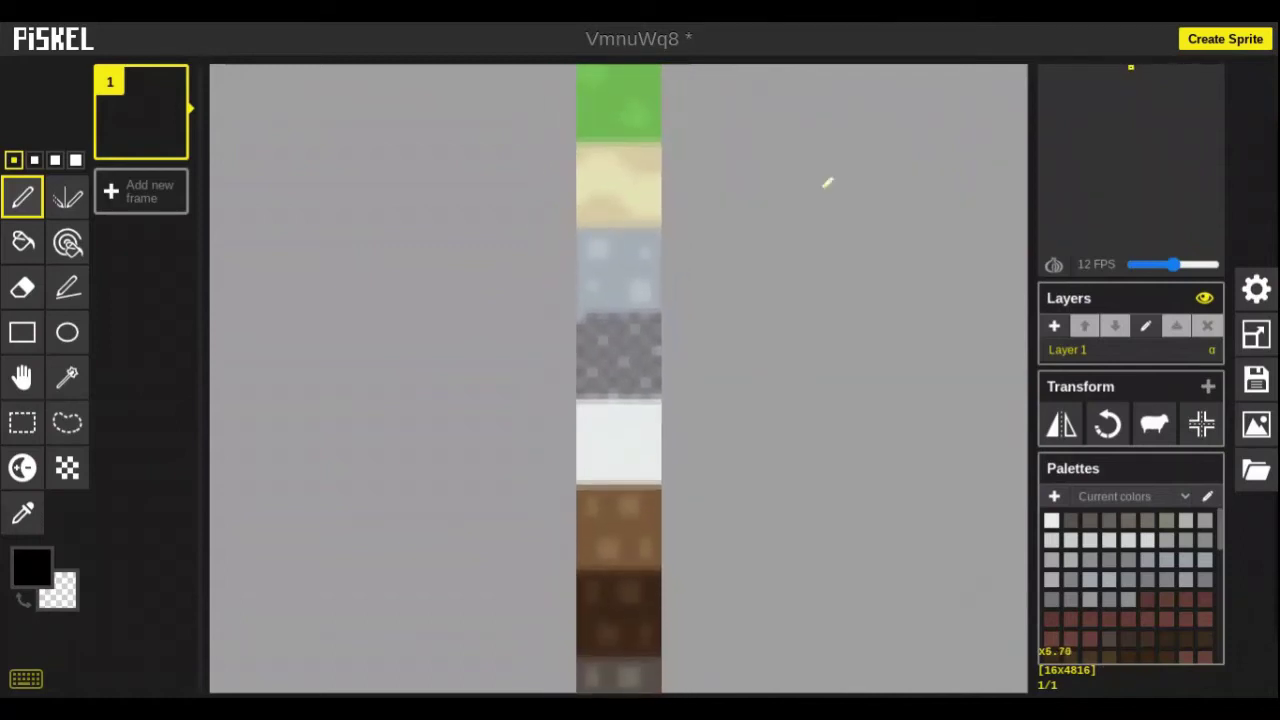
{"action": "scroll", "coordinate": [827, 183], "scroll_direction": "down", "scroll_amount": 1}
{"action": "scroll", "coordinate": [619, 78], "scroll_direction": "up", "scroll_amount": 1}
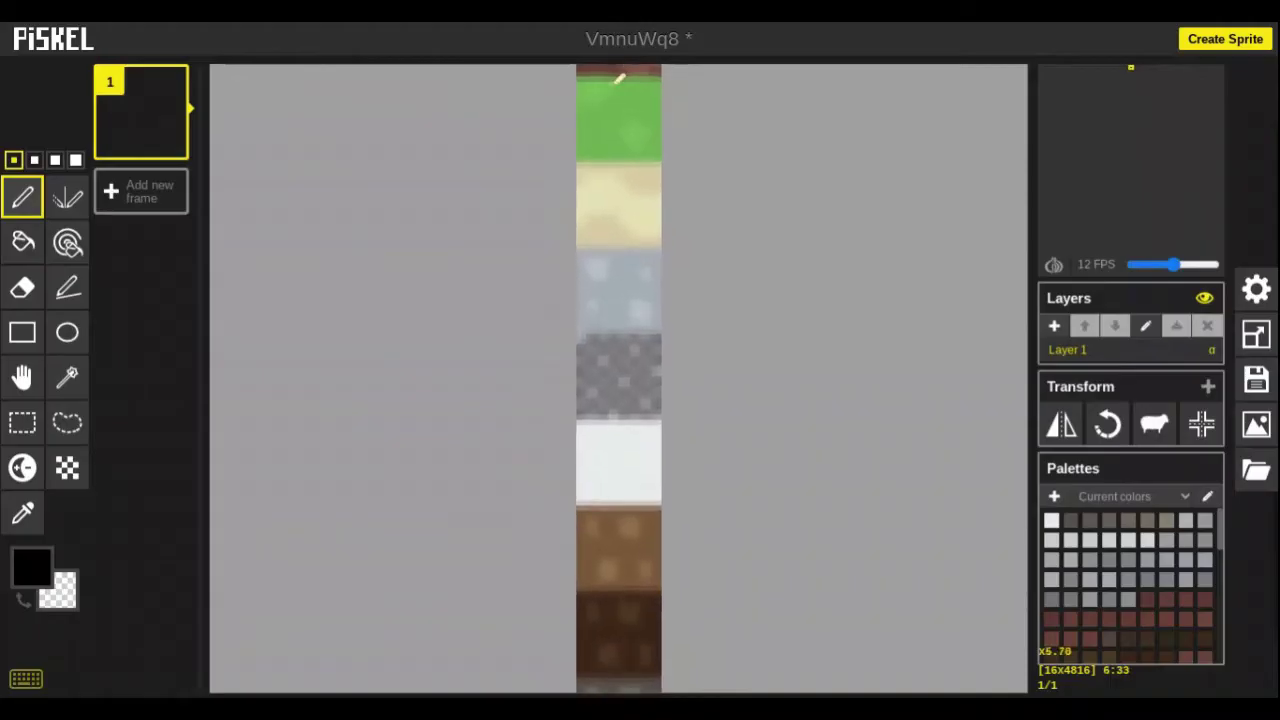
{"action": "scroll", "coordinate": [619, 78], "scroll_direction": "up", "scroll_amount": 1}
{"action": "scroll", "coordinate": [619, 78], "scroll_direction": "up", "scroll_amount": 1}
{"action": "scroll", "coordinate": [619, 78], "scroll_direction": "up", "scroll_amount": 1}
{"action": "scroll", "coordinate": [619, 80], "scroll_direction": "up", "scroll_amount": 1}
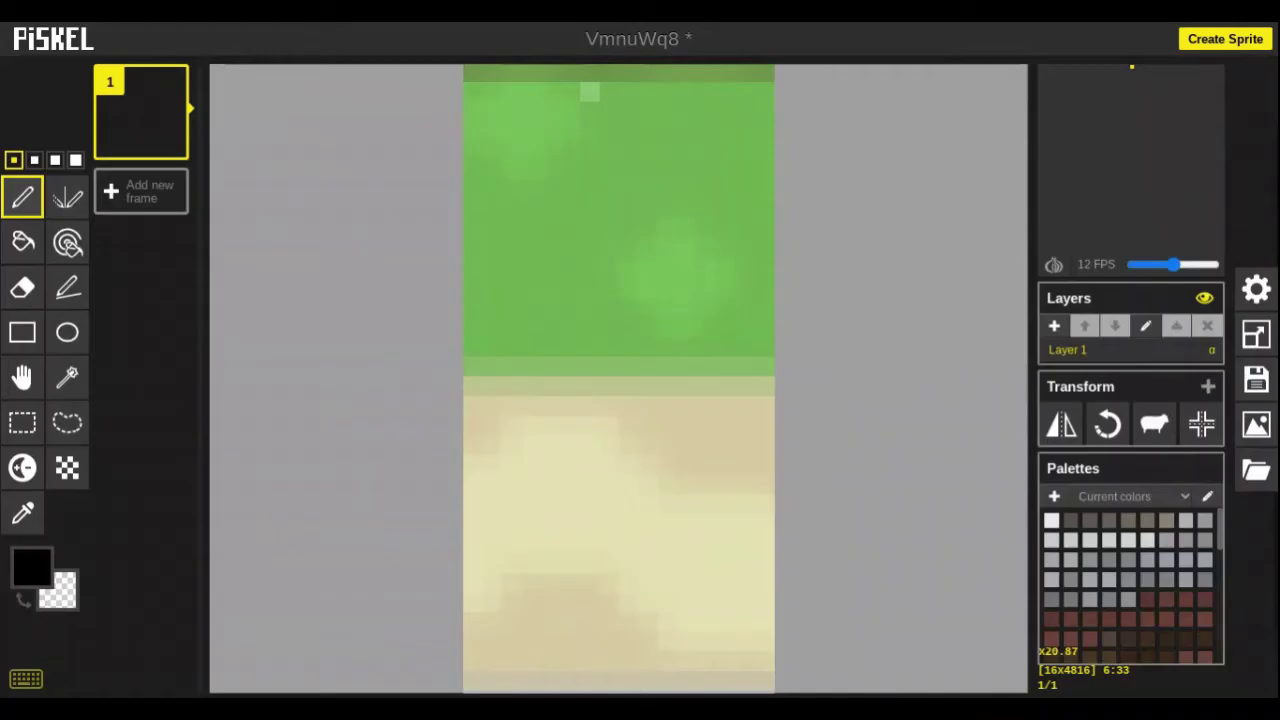
{"action": "scroll", "coordinate": [585, 92], "scroll_direction": "up", "scroll_amount": 1}
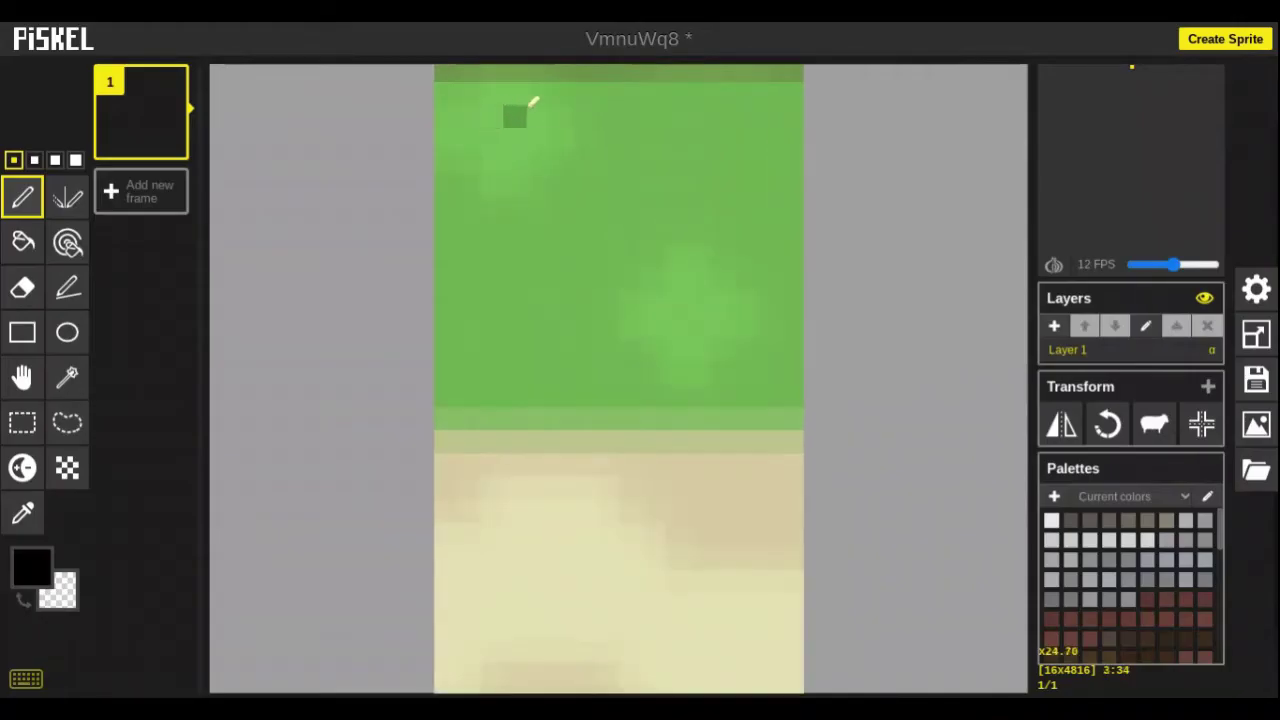
Sketch rough black S, U and D letters on the grass tile
{"action": "mouse_move", "coordinate": [515, 116]}
{"action": "left_mouse_down"}
{"action": "mouse_move", "coordinate": [558, 180]}
{"action": "mouse_move", "coordinate": [530, 210]}
{"action": "mouse_move", "coordinate": [462, 228]}
{"action": "left_mouse_up"}
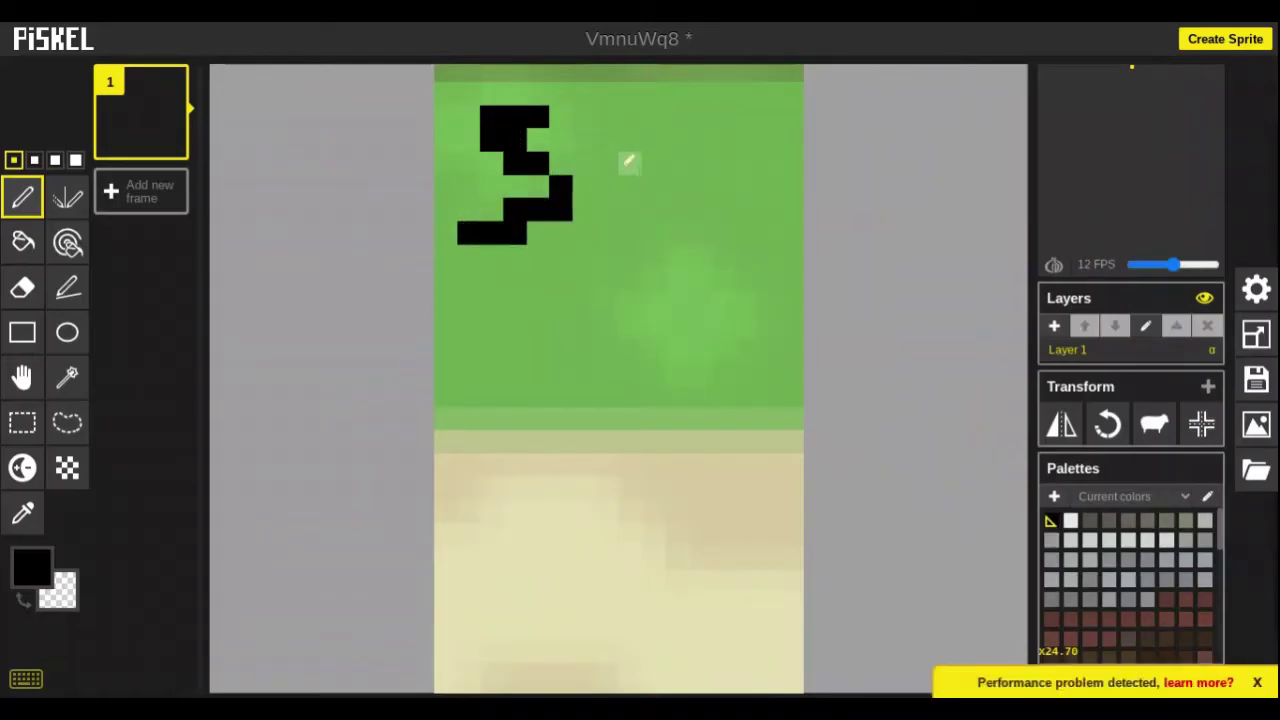
{"action": "mouse_move", "coordinate": [607, 163]}
{"action": "left_mouse_down"}
{"action": "mouse_move", "coordinate": [628, 277]}
{"action": "mouse_move", "coordinate": [673, 245]}
{"action": "mouse_move", "coordinate": [669, 160]}
{"action": "left_mouse_up"}
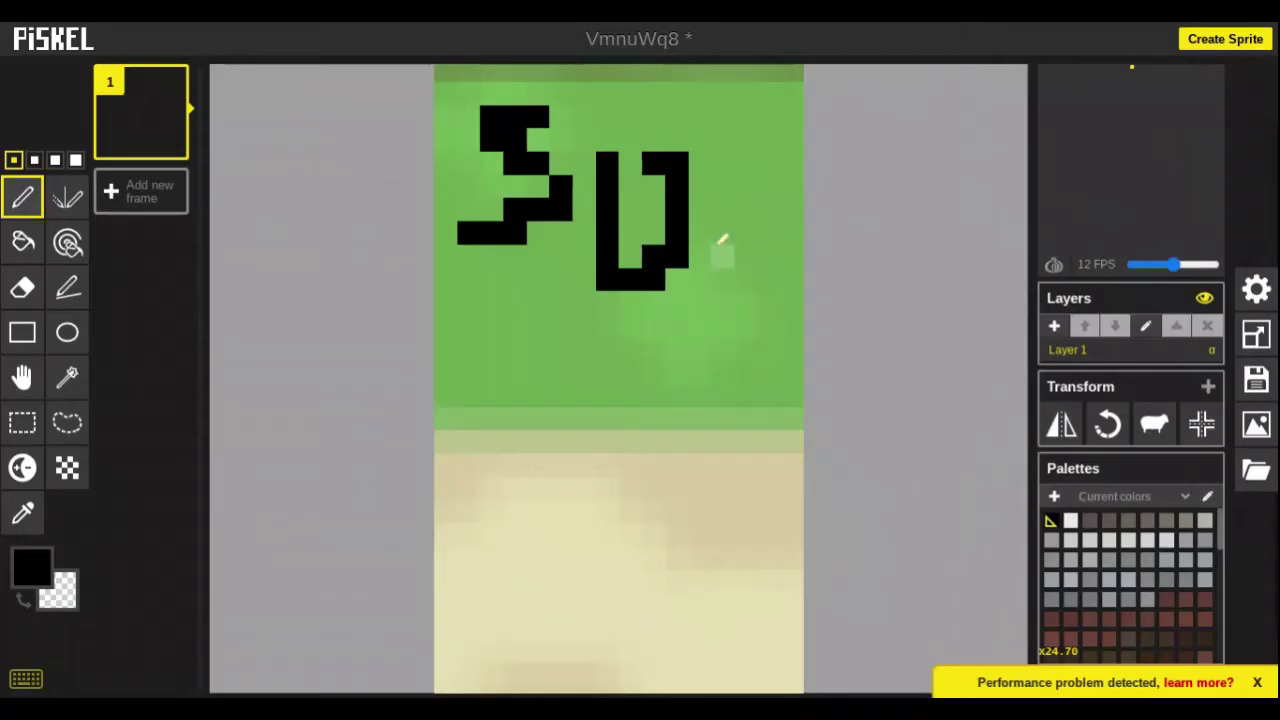
{"action": "mouse_move", "coordinate": [720, 249]}
{"action": "left_mouse_down"}
{"action": "mouse_move", "coordinate": [708, 180]}
{"action": "mouse_move", "coordinate": [722, 279]}
{"action": "left_mouse_up"}
{"action": "mouse_move", "coordinate": [727, 205]}
{"action": "left_mouse_down"}
{"action": "mouse_move", "coordinate": [757, 196]}
{"action": "mouse_move", "coordinate": [803, 213]}
{"action": "mouse_move", "coordinate": [806, 251]}
{"action": "mouse_move", "coordinate": [777, 291]}
{"action": "mouse_move", "coordinate": [740, 300]}
{"action": "left_mouse_up"}
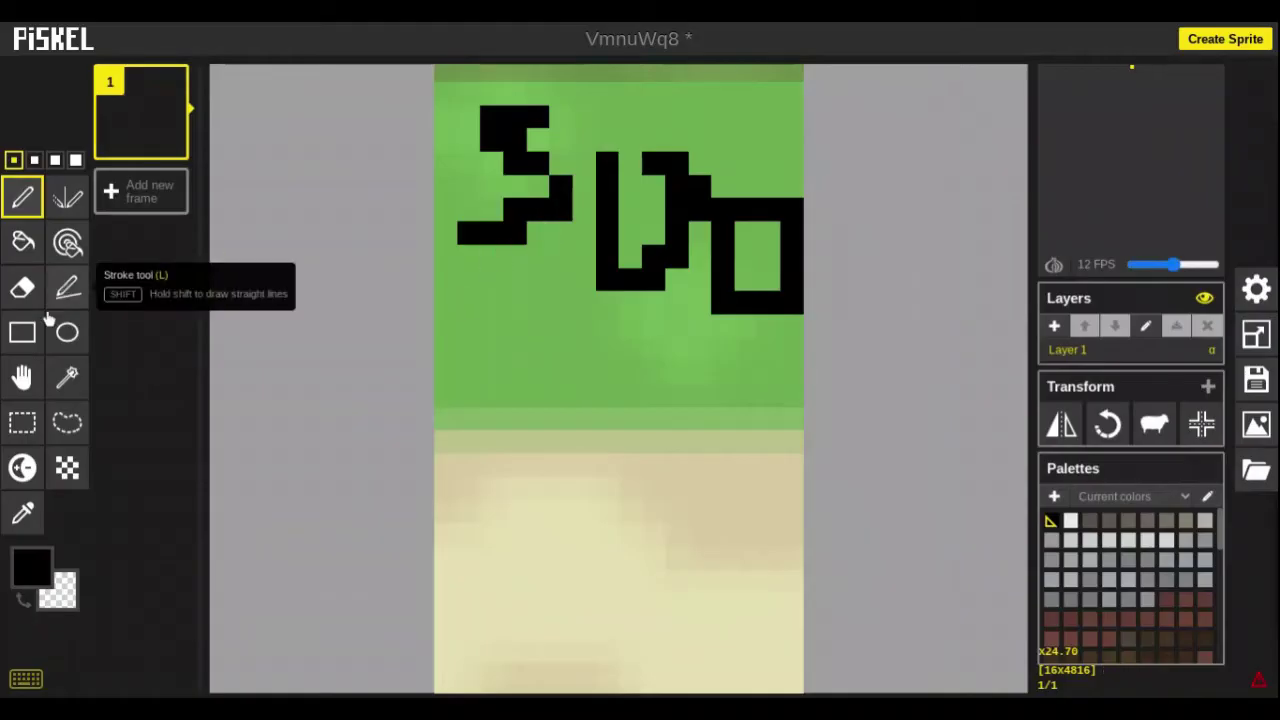
Erase stray pixels of the misshapen first letter and nearby marks
{"action": "left_click", "coordinate": [22, 288]}
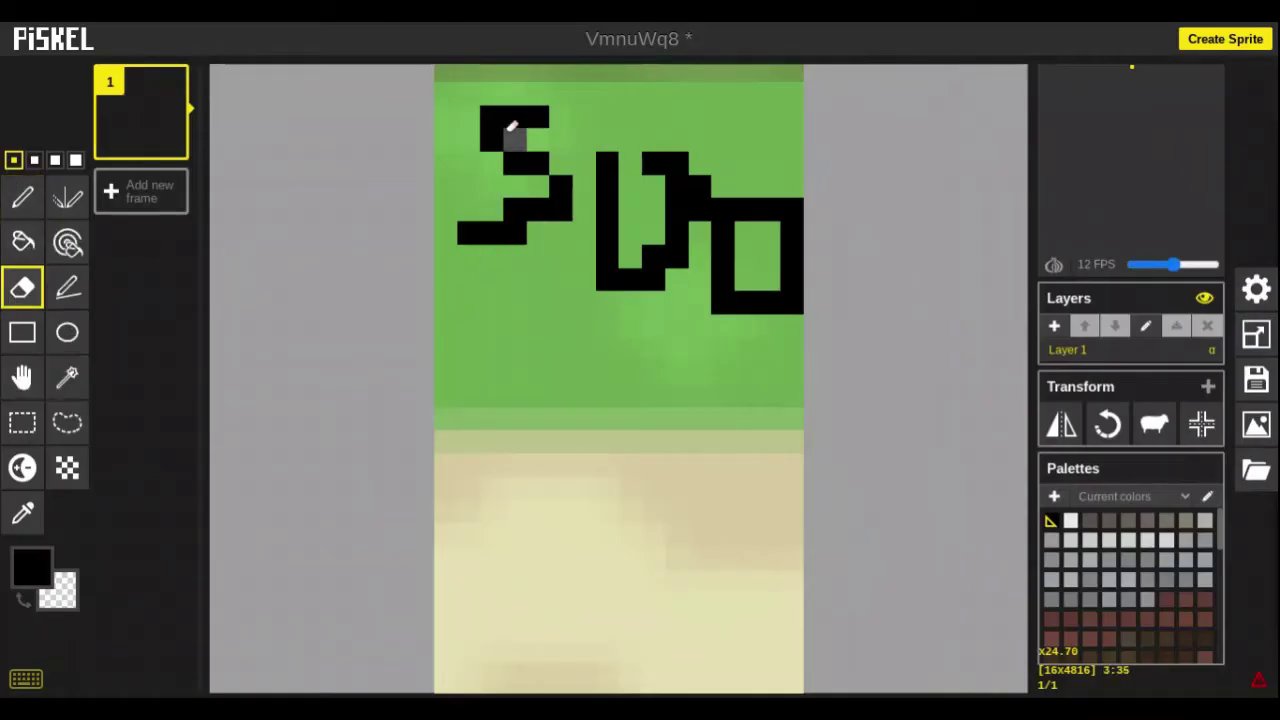
{"action": "mouse_move", "coordinate": [510, 127]}
{"action": "left_mouse_down"}
{"action": "mouse_move", "coordinate": [471, 129]}
{"action": "mouse_move", "coordinate": [537, 114]}
{"action": "left_mouse_up"}
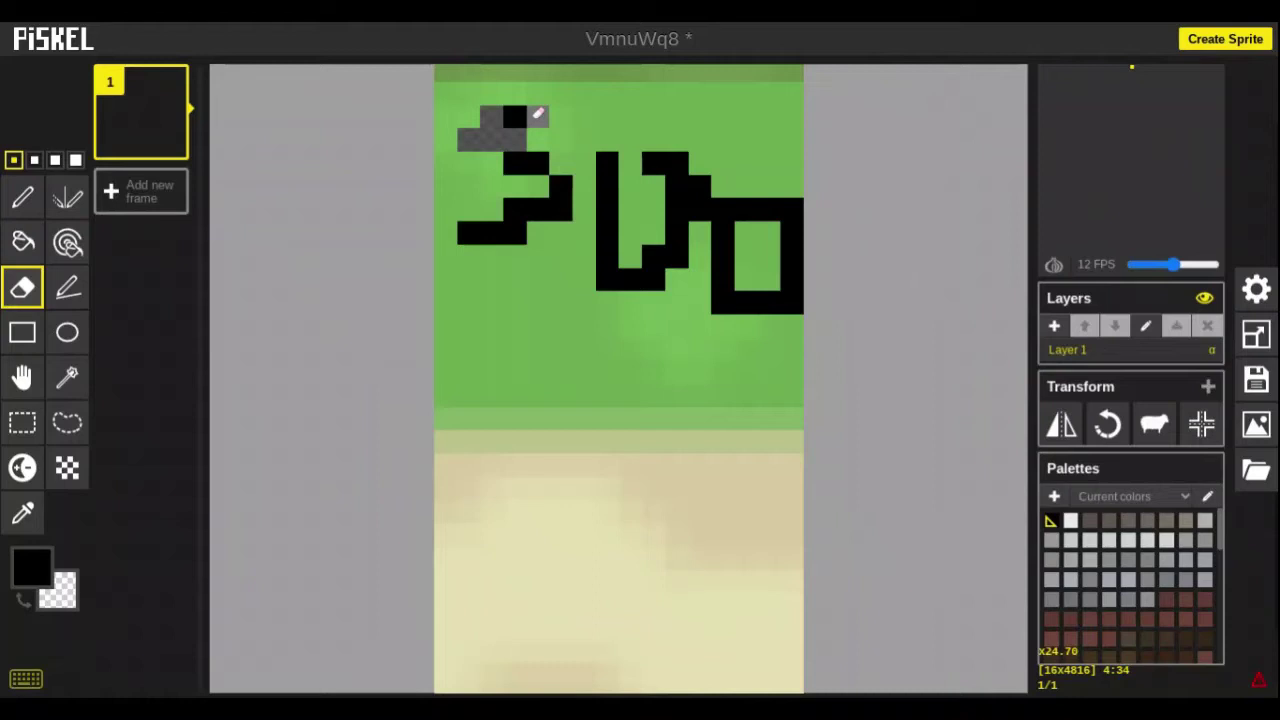
{"action": "left_click", "coordinate": [538, 163]}
{"action": "left_click", "coordinate": [630, 233]}
{"action": "scroll", "coordinate": [580, 210], "scroll_direction": "down", "scroll_amount": 3}
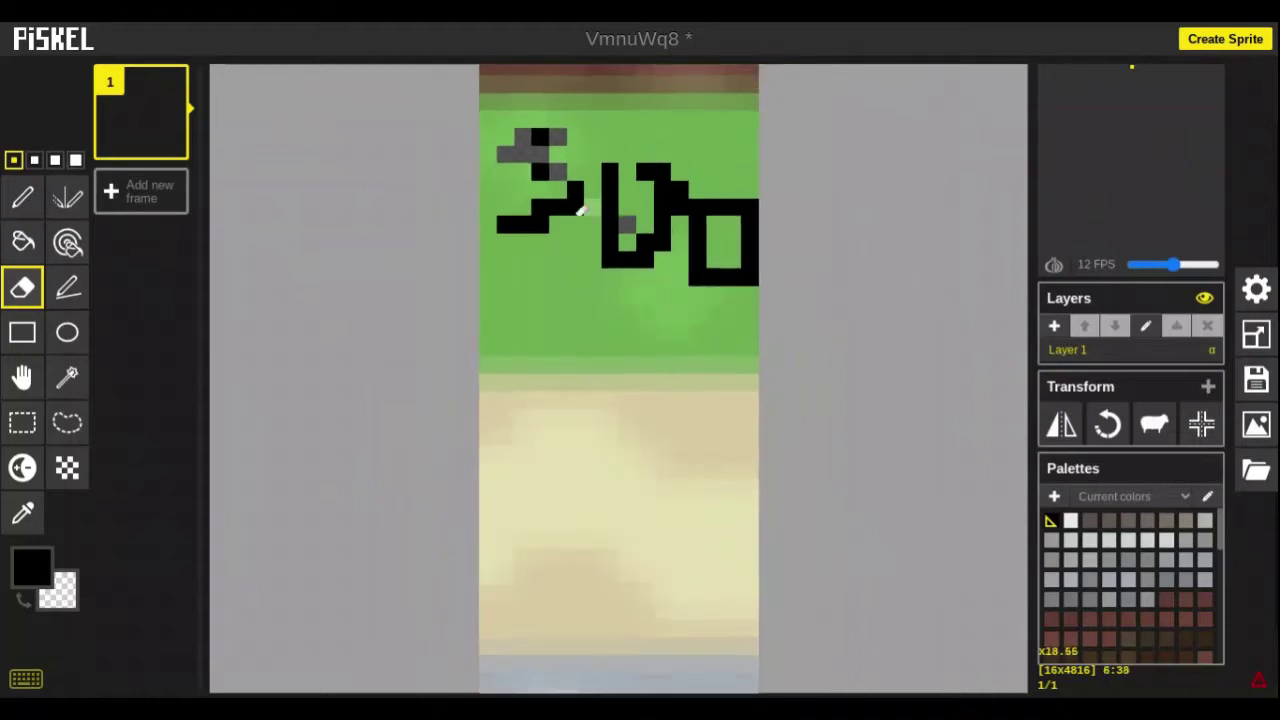
{"action": "scroll", "coordinate": [580, 211], "scroll_direction": "up", "scroll_amount": 2}
{"action": "scroll", "coordinate": [671, 423], "scroll_direction": "up", "scroll_amount": 2}
{"action": "scroll", "coordinate": [660, 415], "scroll_direction": "down", "scroll_amount": 2}
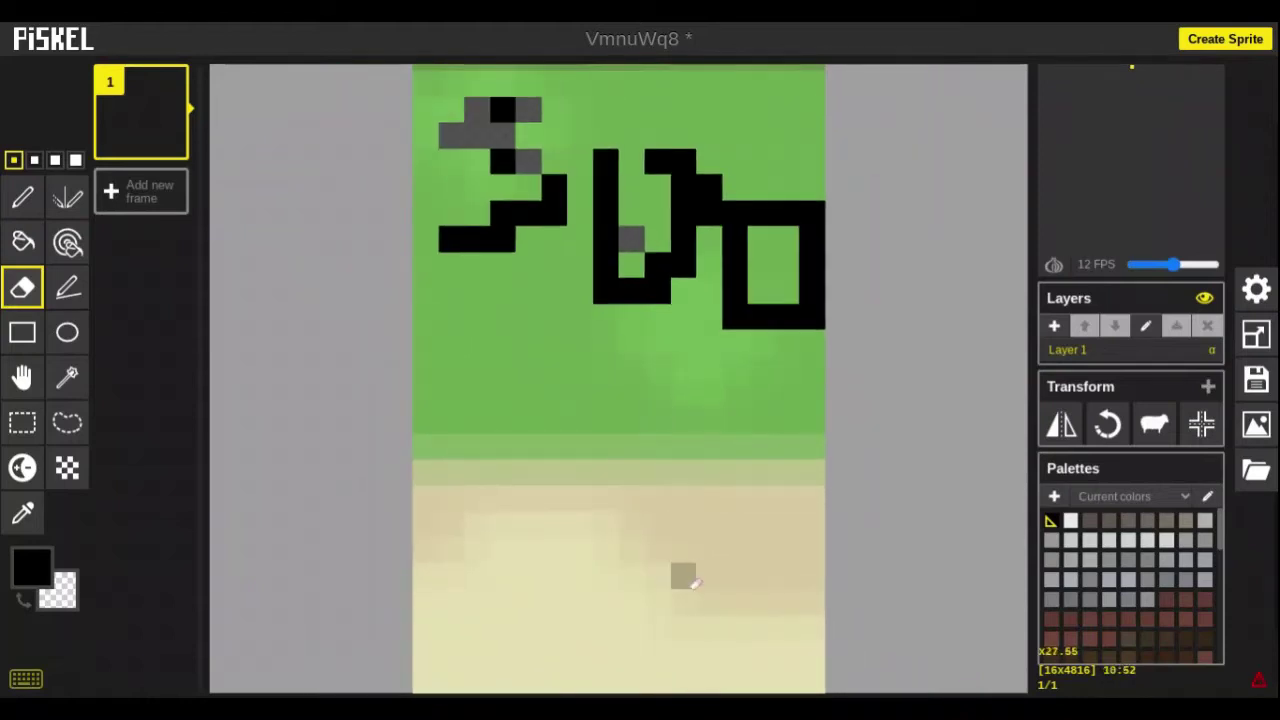
{"action": "scroll", "coordinate": [705, 390], "scroll_direction": "down", "scroll_amount": 1}
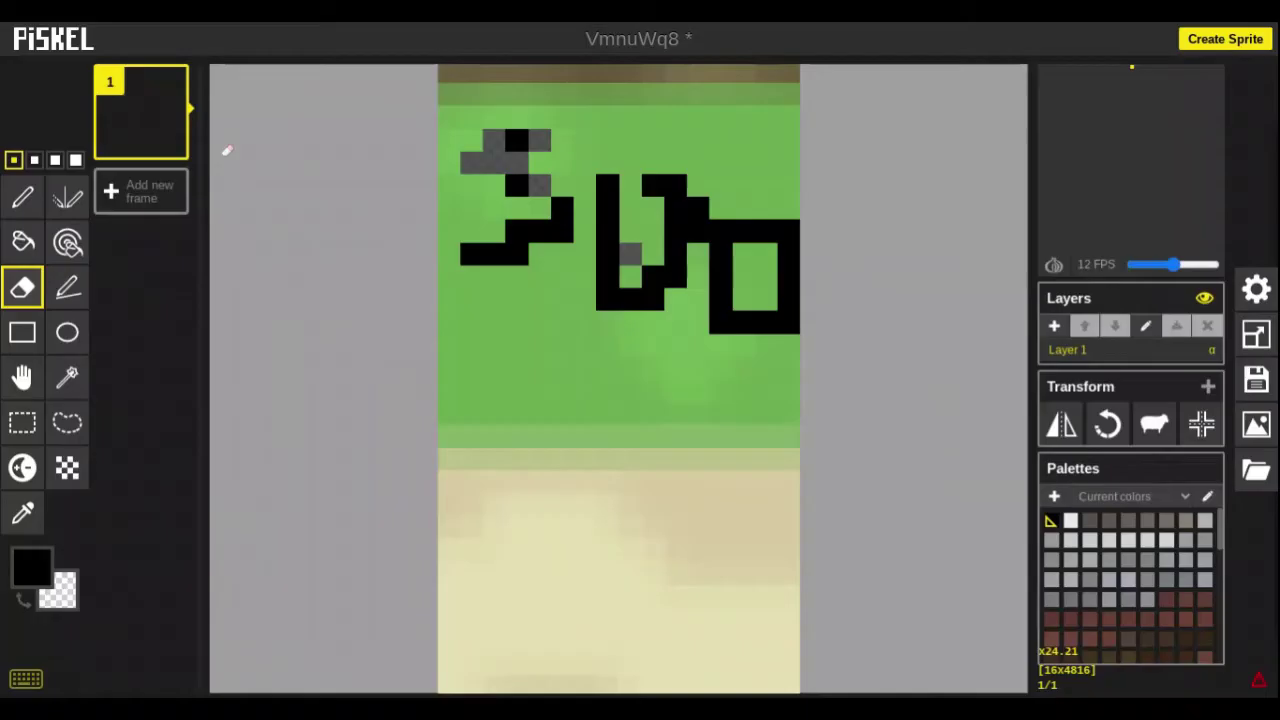
Pick the grass green and paint it over the old black letters
{"action": "left_click", "coordinate": [23, 513]}
{"action": "left_click", "coordinate": [466, 372]}
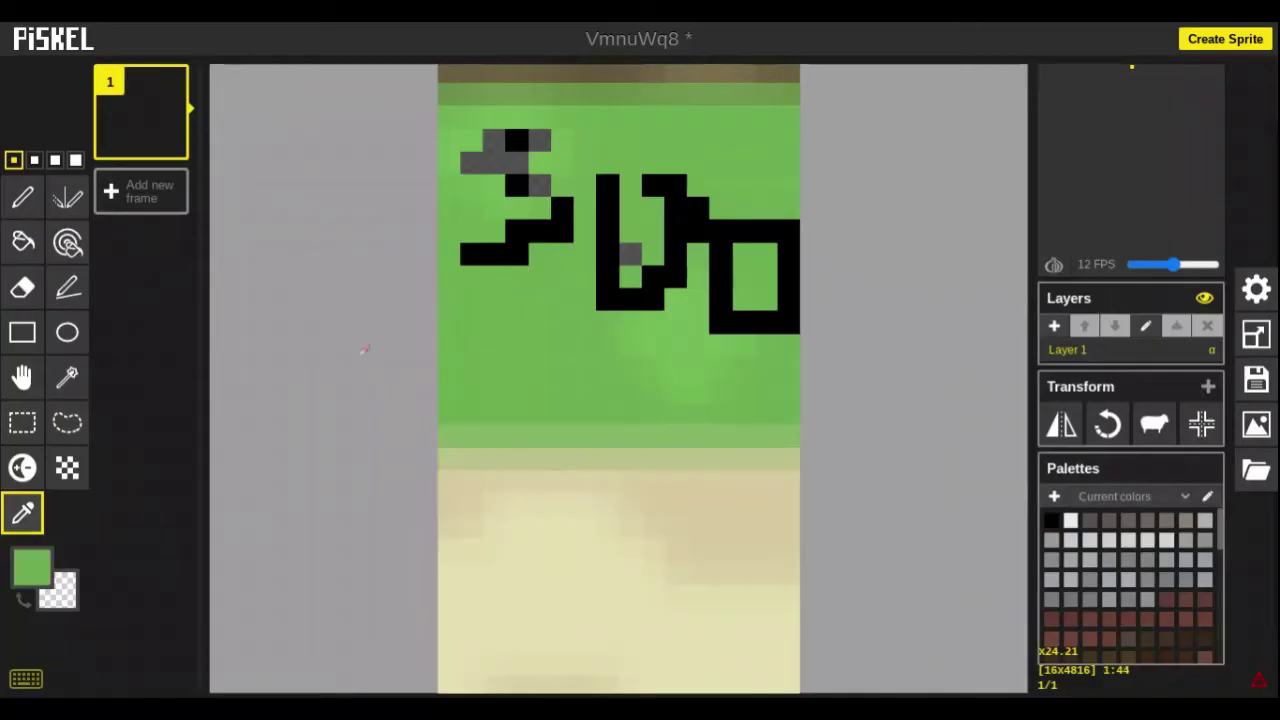
{"action": "left_click", "coordinate": [22, 197]}
{"action": "mouse_move", "coordinate": [583, 226]}
{"action": "left_mouse_down"}
{"action": "mouse_move", "coordinate": [535, 240]}
{"action": "mouse_move", "coordinate": [506, 297]}
{"action": "mouse_move", "coordinate": [470, 160]}
{"action": "mouse_move", "coordinate": [480, 142]}
{"action": "mouse_move", "coordinate": [660, 285]}
{"action": "mouse_move", "coordinate": [608, 268]}
{"action": "mouse_move", "coordinate": [641, 183]}
{"action": "mouse_move", "coordinate": [694, 206]}
{"action": "mouse_move", "coordinate": [766, 280]}
{"action": "mouse_move", "coordinate": [829, 294]}
{"action": "mouse_move", "coordinate": [729, 325]}
{"action": "mouse_move", "coordinate": [646, 323]}
{"action": "left_mouse_up"}
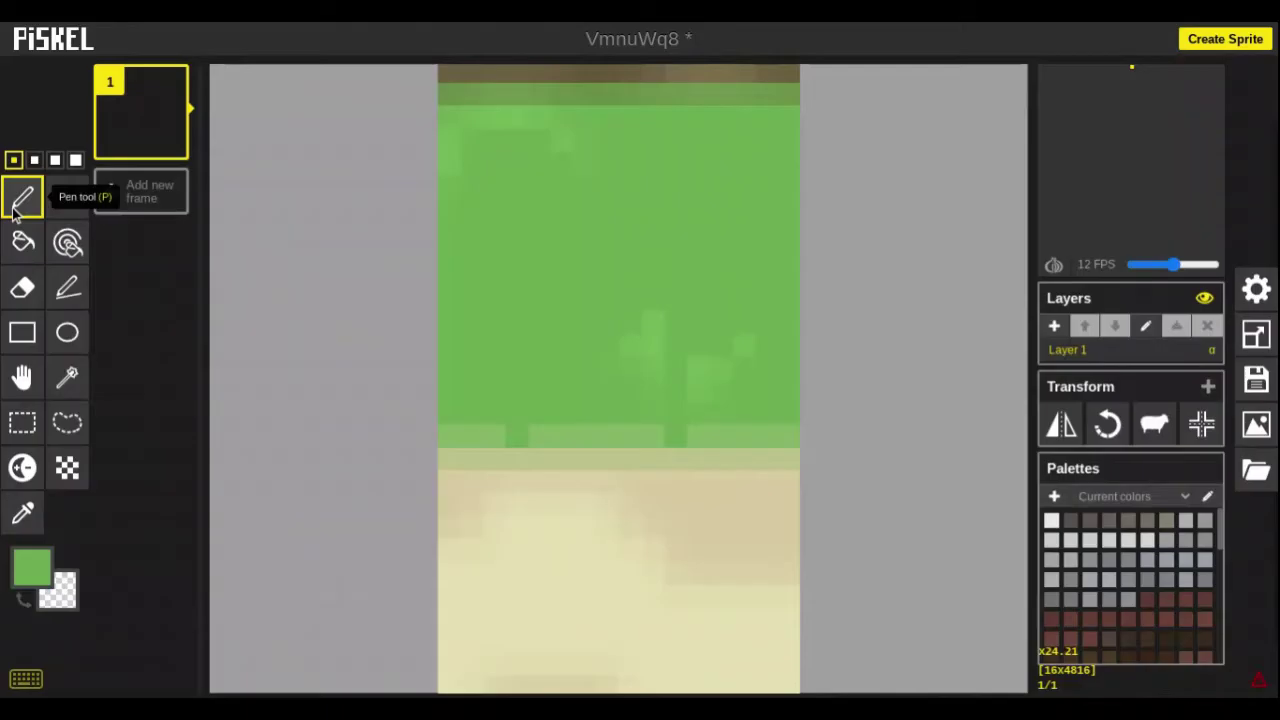
Pick black from the strip and draw an S near the top of the grass
{"action": "scroll", "coordinate": [606, 400], "scroll_direction": "down", "scroll_amount": 3}
{"action": "scroll", "coordinate": [629, 449], "scroll_direction": "down", "scroll_amount": 3}
{"action": "scroll", "coordinate": [572, 152], "scroll_direction": "up", "scroll_amount": 3}
{"action": "key", "text": "o"}
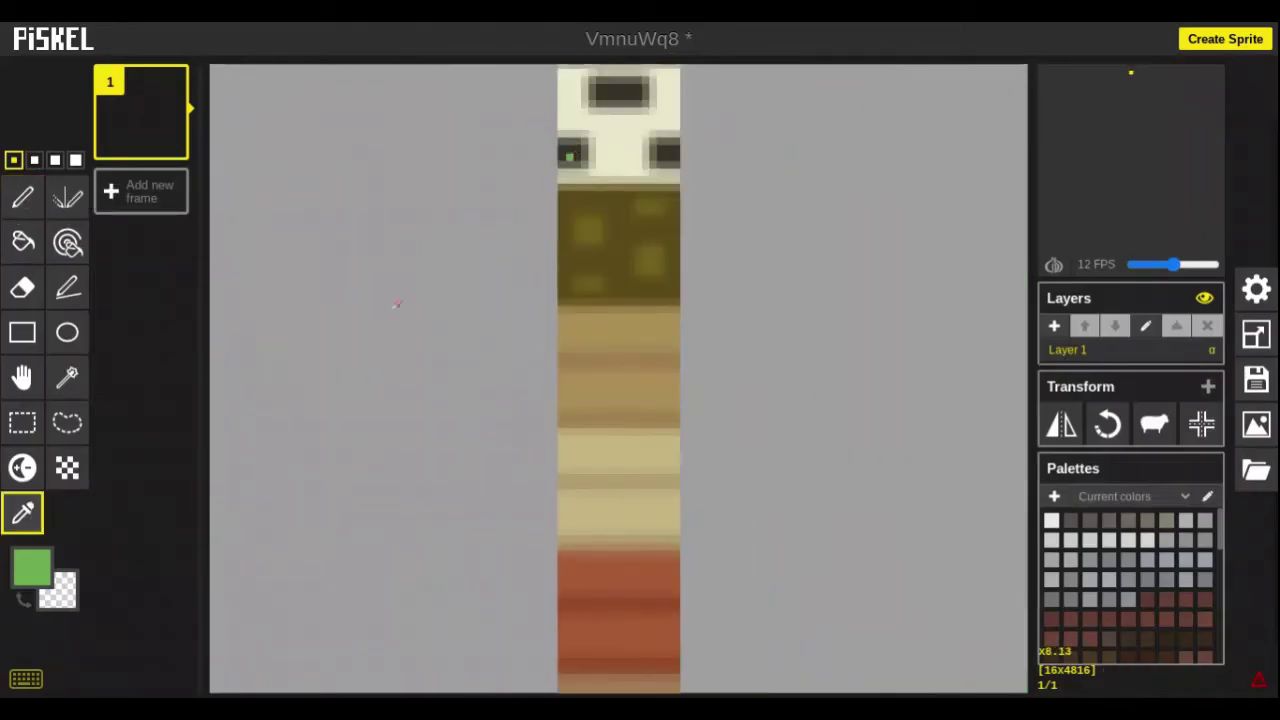
{"action": "left_click", "coordinate": [572, 152]}
{"action": "left_click", "coordinate": [23, 197]}
{"action": "scroll", "coordinate": [634, 323], "scroll_direction": "down", "scroll_amount": 3}
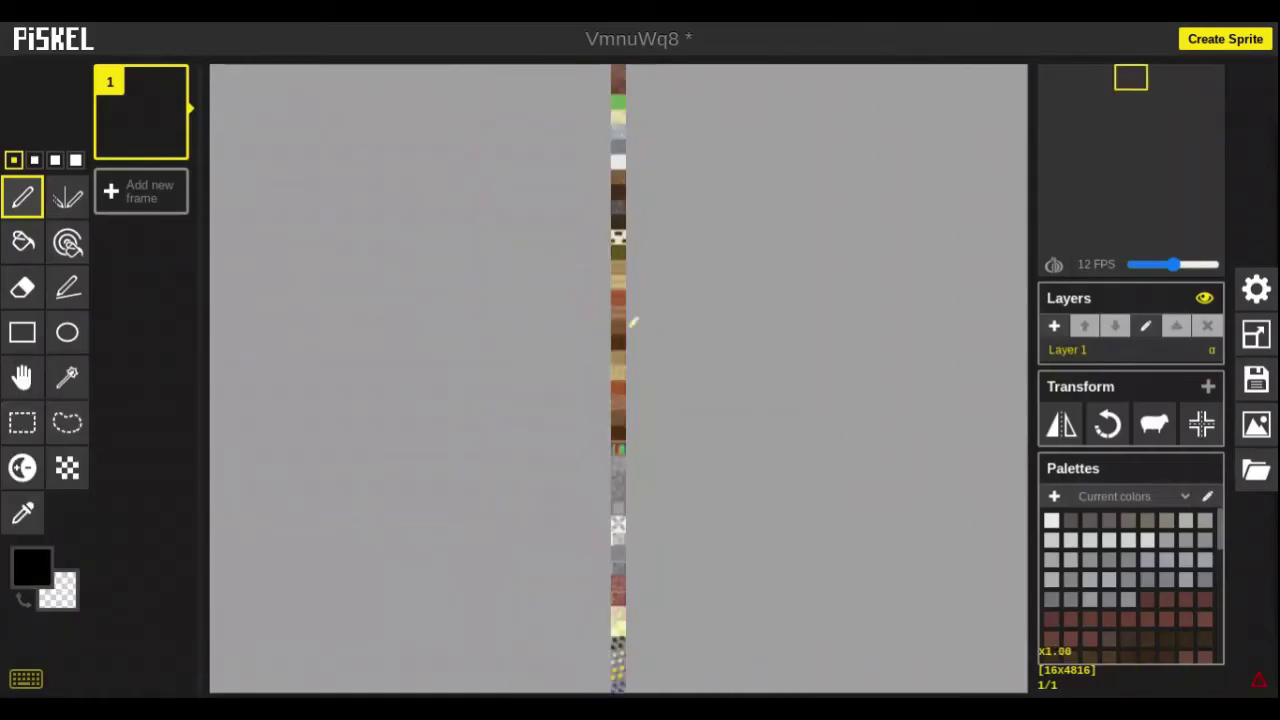
{"action": "scroll", "coordinate": [620, 183], "scroll_direction": "up", "scroll_amount": 3}
{"action": "scroll", "coordinate": [620, 240], "scroll_direction": "down", "scroll_amount": 1}
{"action": "scroll", "coordinate": [618, 245], "scroll_direction": "down", "scroll_amount": 1}
{"action": "scroll", "coordinate": [628, 70], "scroll_direction": "down", "scroll_amount": 2}
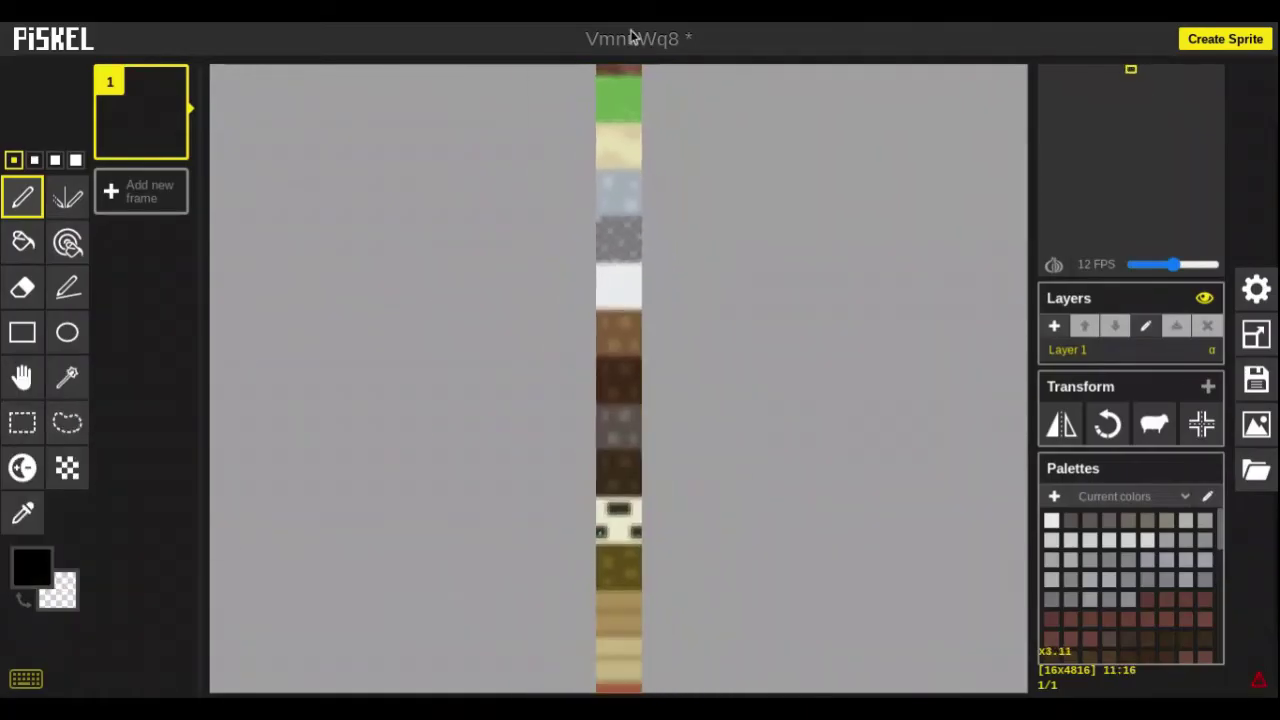
{"action": "scroll", "coordinate": [630, 70], "scroll_direction": "up", "scroll_amount": 2}
{"action": "scroll", "coordinate": [630, 70], "scroll_direction": "up", "scroll_amount": 3}
{"action": "scroll", "coordinate": [630, 70], "scroll_direction": "up", "scroll_amount": 2}
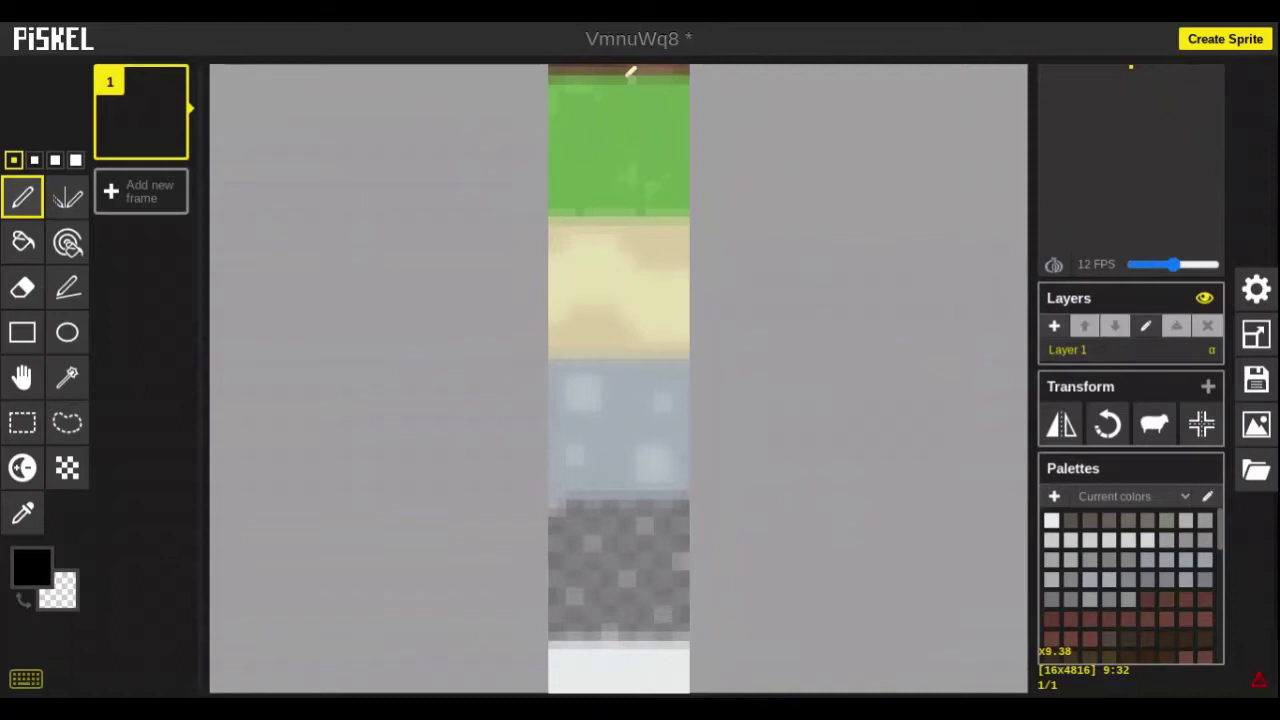
{"action": "scroll", "coordinate": [631, 72], "scroll_direction": "up", "scroll_amount": 2}
{"action": "scroll", "coordinate": [631, 72], "scroll_direction": "up", "scroll_amount": 2}
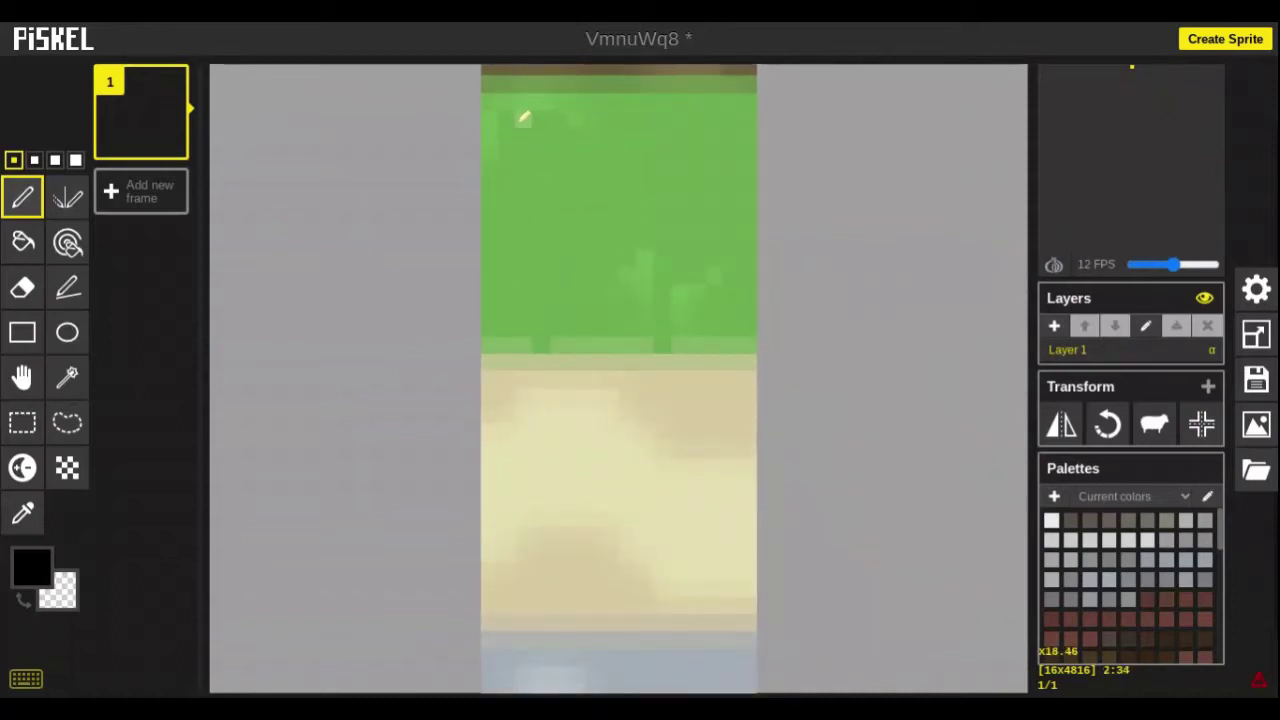
{"action": "mouse_move", "coordinate": [522, 118]}
{"action": "left_mouse_down"}
{"action": "mouse_move", "coordinate": [540, 200]}
{"action": "mouse_move", "coordinate": [518, 204]}
{"action": "mouse_move", "coordinate": [506, 168]}
{"action": "left_mouse_up"}
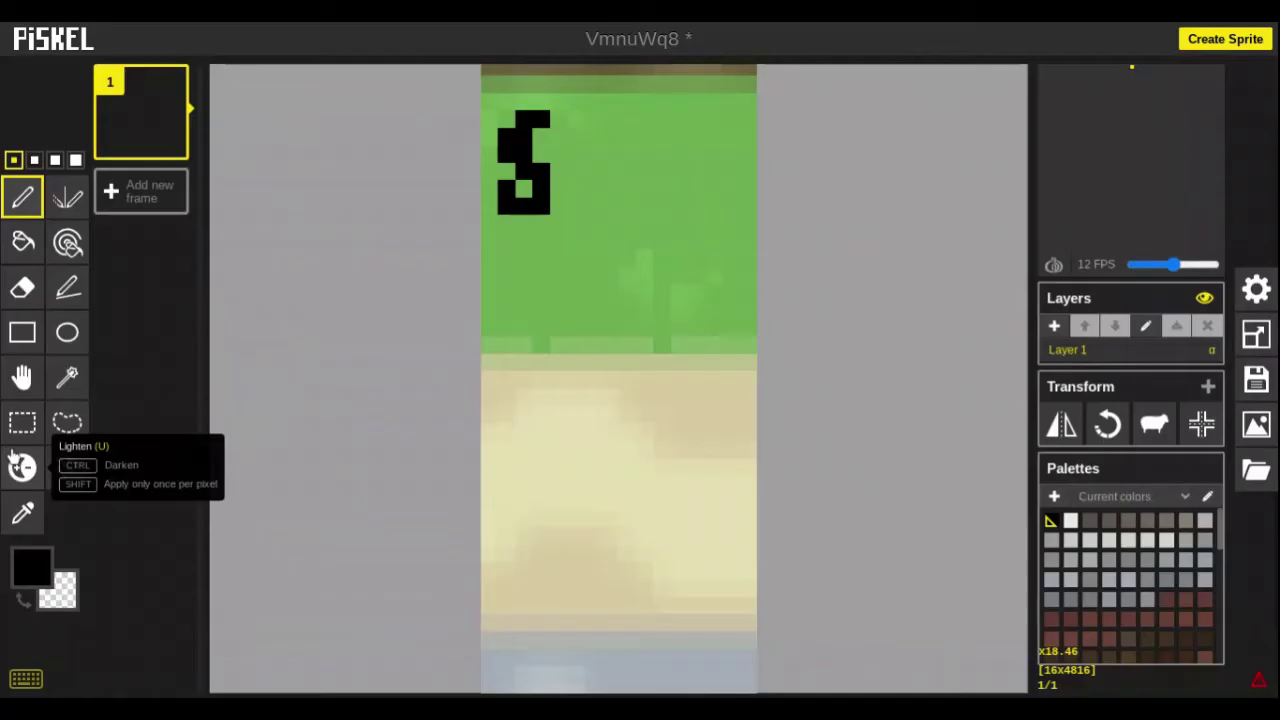
Cover a stray pixel left of the S in green, then add a black pixel at its top
{"action": "left_click", "coordinate": [24, 513]}
{"action": "left_click", "coordinate": [535, 270]}
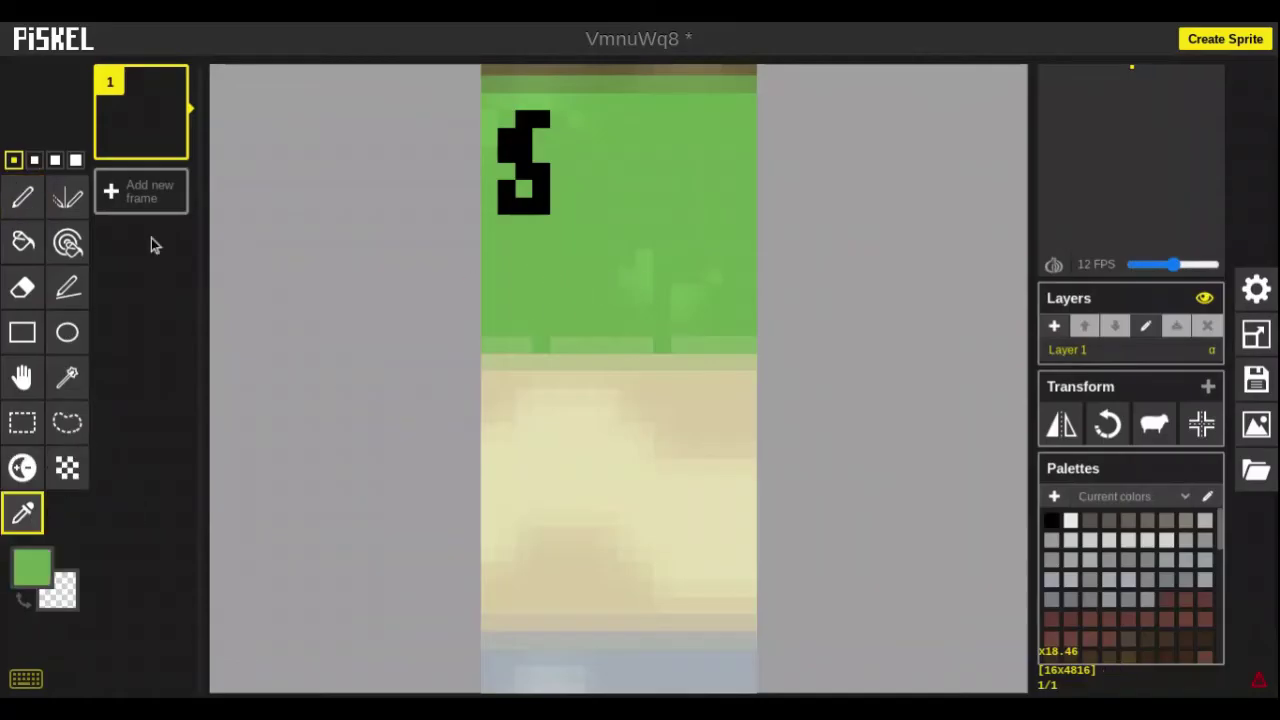
{"action": "left_click", "coordinate": [35, 204]}
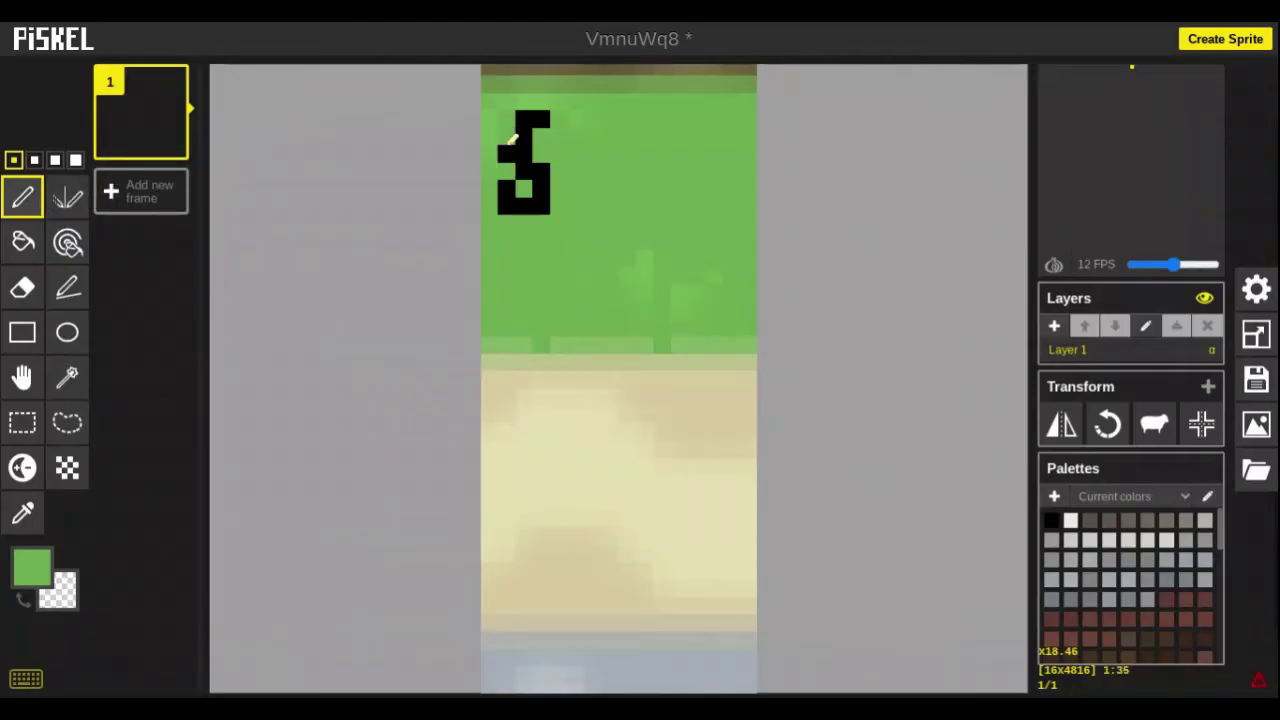
{"action": "left_click", "coordinate": [507, 150]}
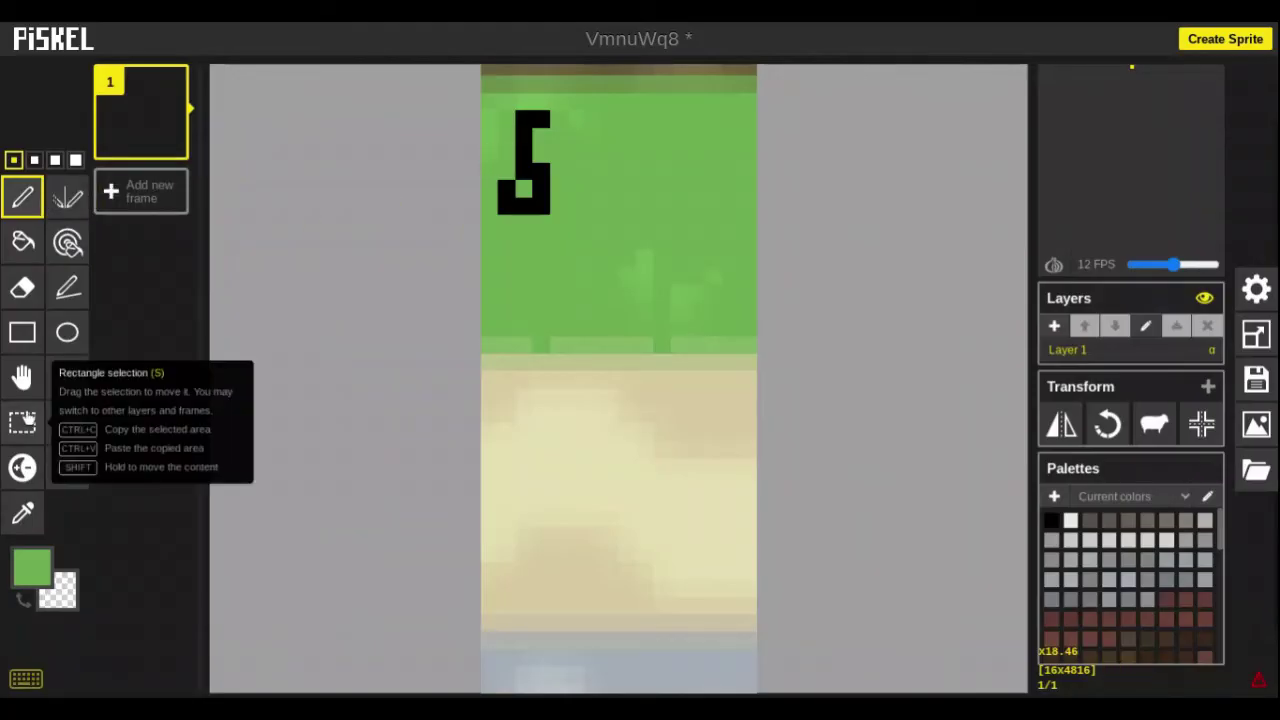
{"action": "left_click", "coordinate": [24, 515]}
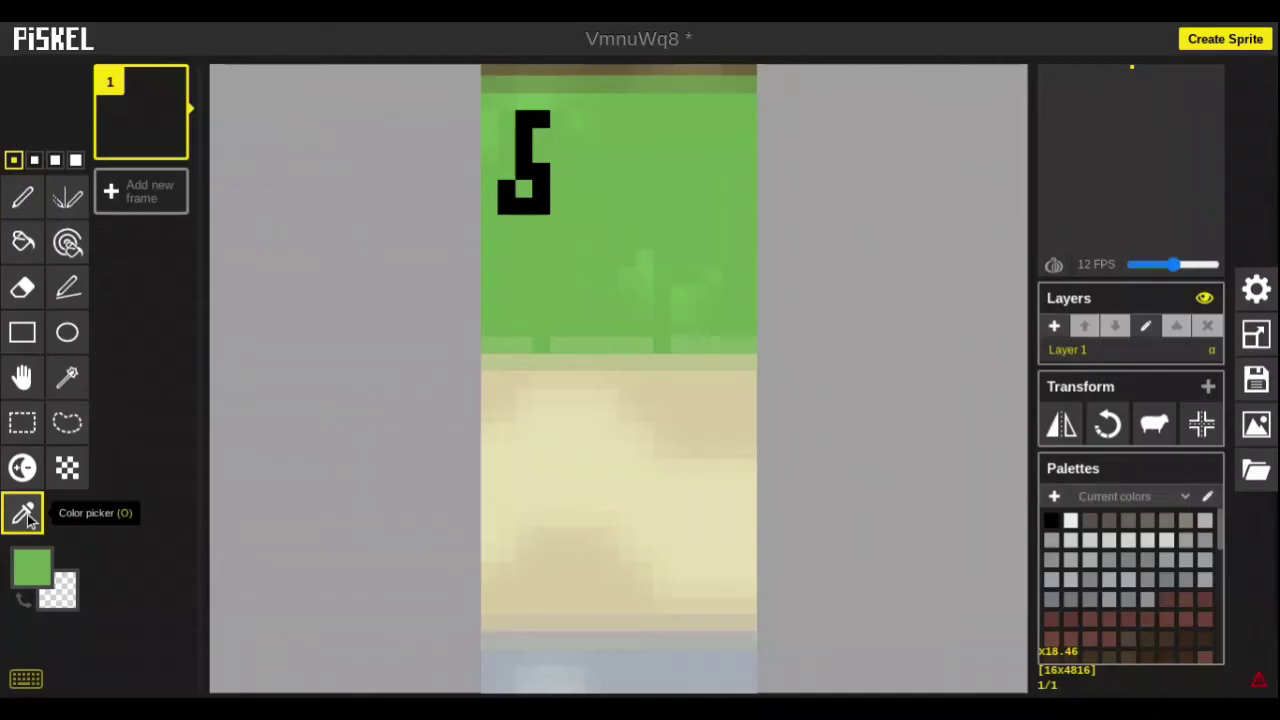
{"action": "left_click", "coordinate": [509, 203]}
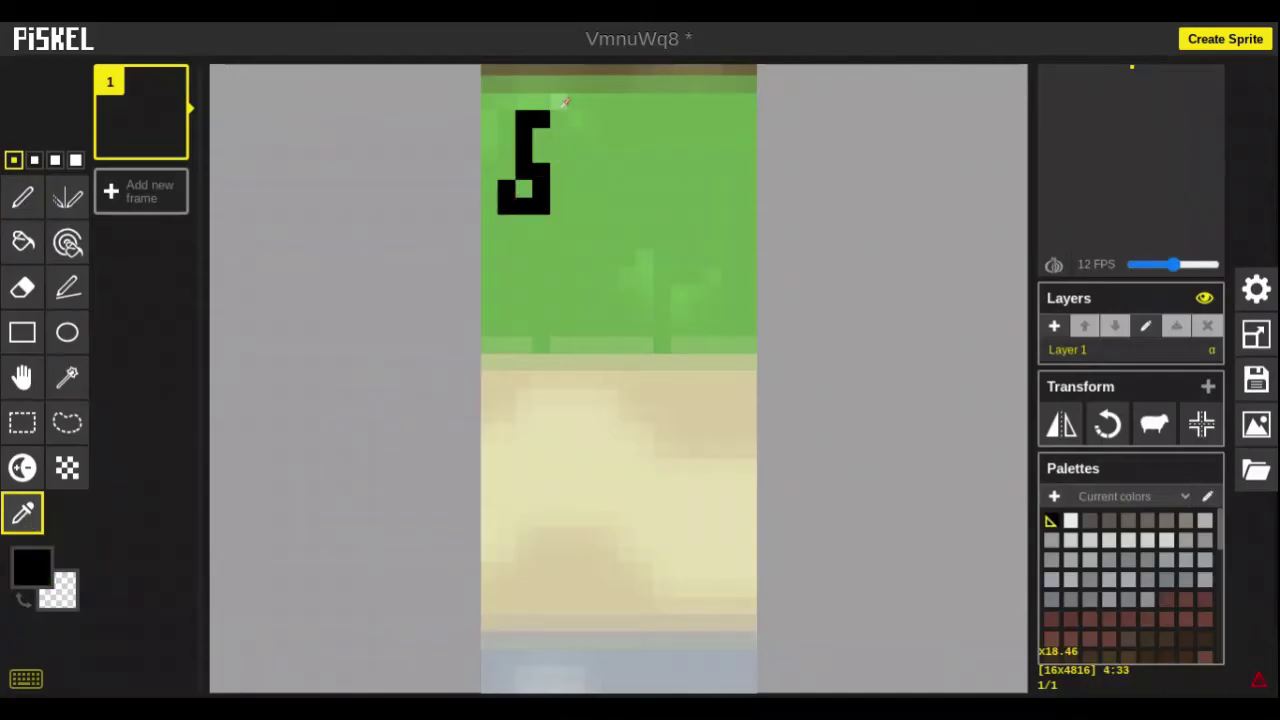
{"action": "left_click", "coordinate": [564, 116]}
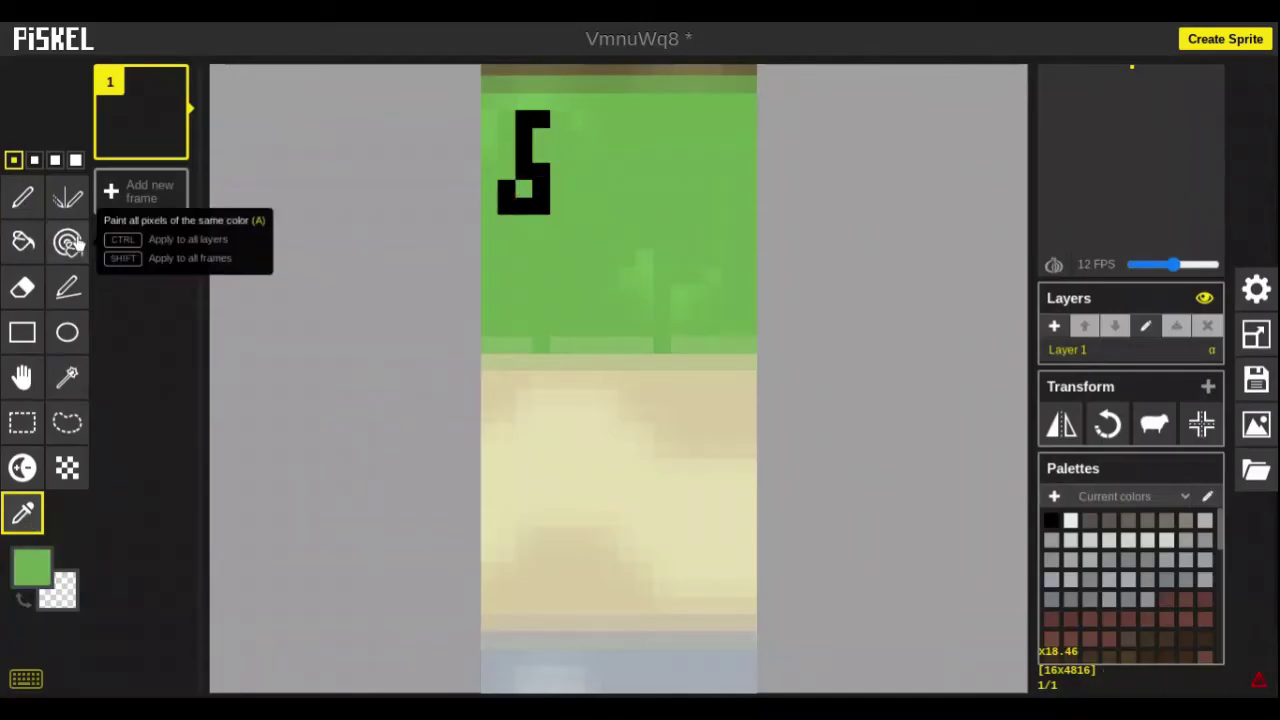
{"action": "left_click", "coordinate": [545, 203]}
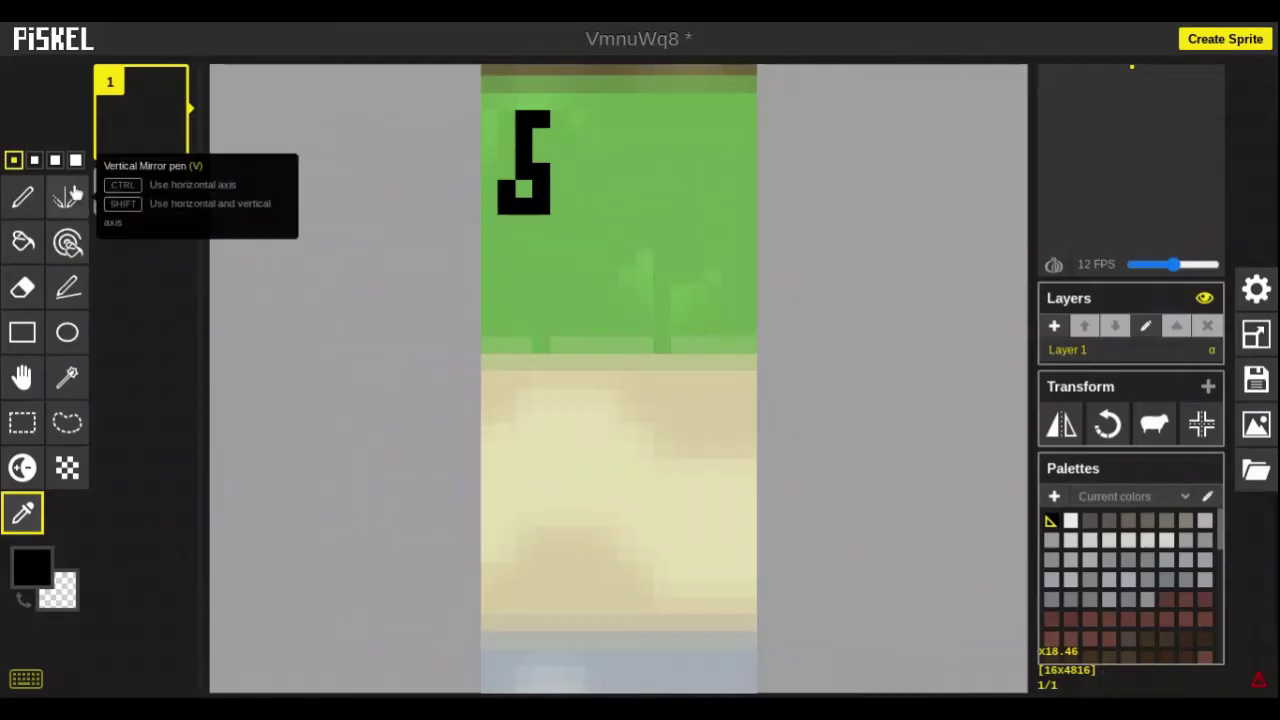
{"action": "left_click", "coordinate": [22, 197]}
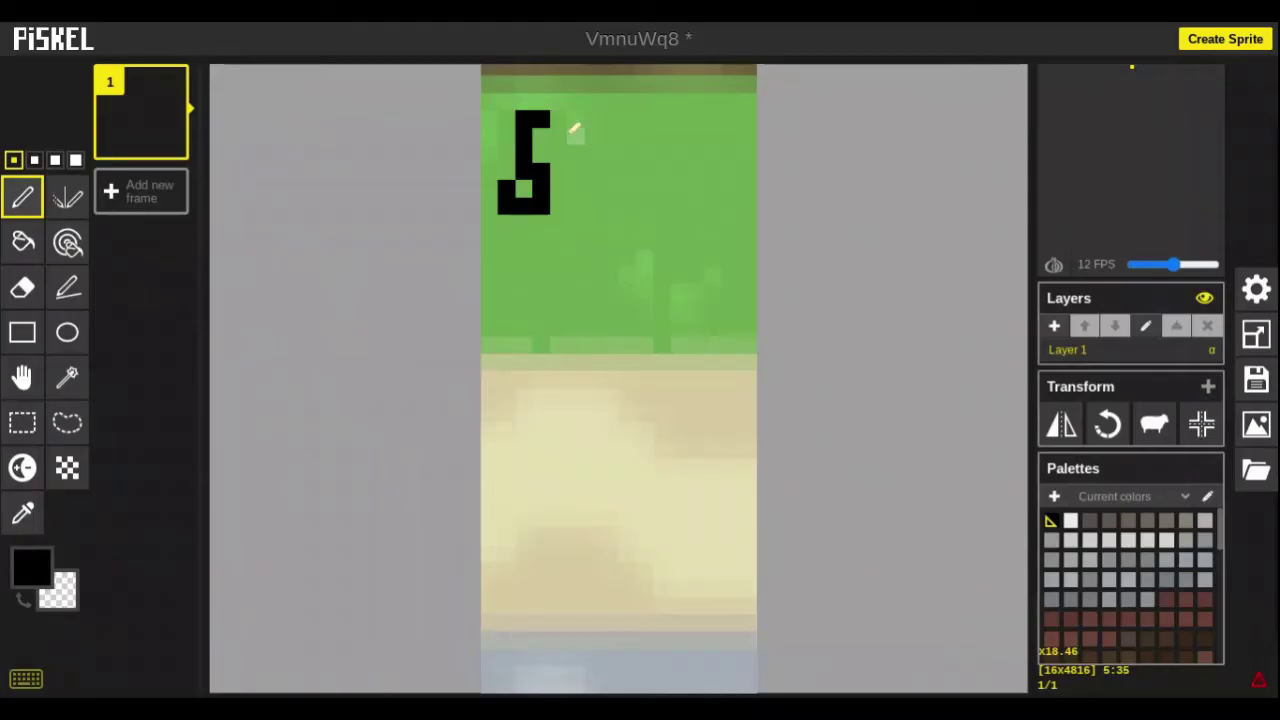
{"action": "left_click", "coordinate": [560, 118]}
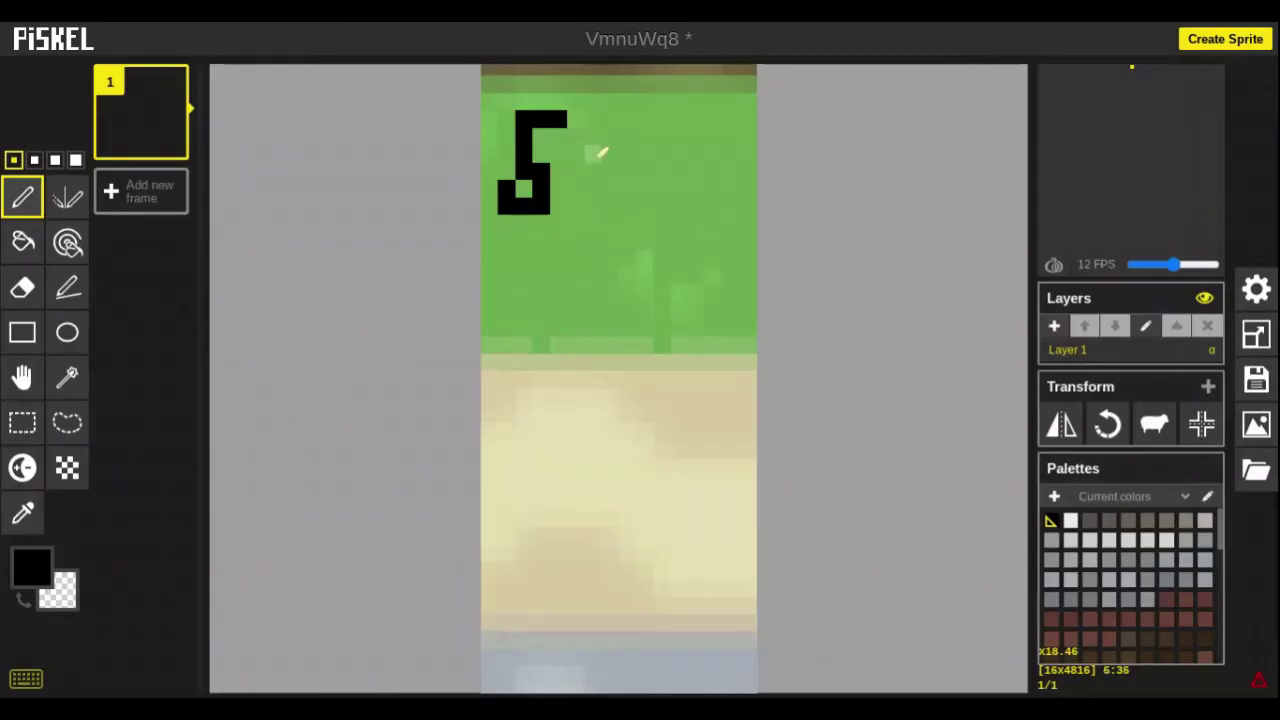
Draw the black U, D and the top of the I beside the S
{"action": "left_click_drag", "start_coordinate": [594, 120], "coordinate": [600, 204]}
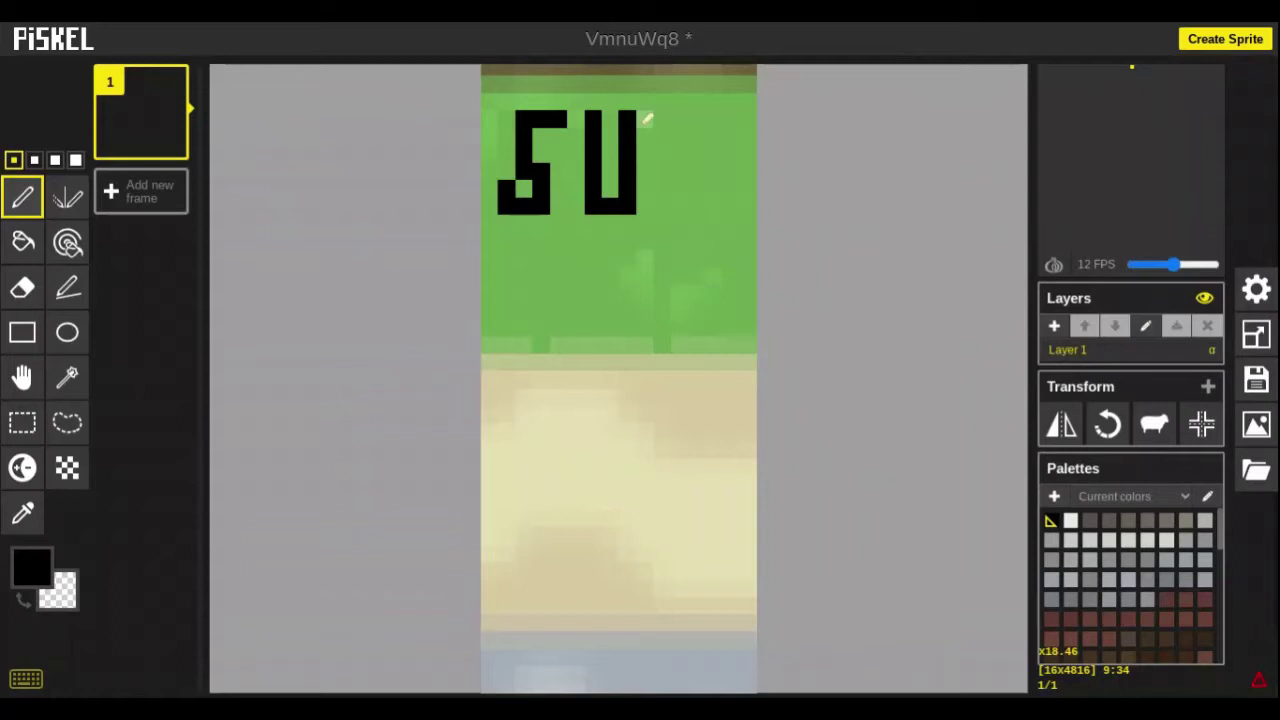
{"action": "mouse_move", "coordinate": [661, 122]}
{"action": "left_mouse_down"}
{"action": "mouse_move", "coordinate": [661, 178]}
{"action": "mouse_move", "coordinate": [703, 185]}
{"action": "mouse_move", "coordinate": [700, 128]}
{"action": "mouse_move", "coordinate": [682, 110]}
{"action": "left_mouse_up"}
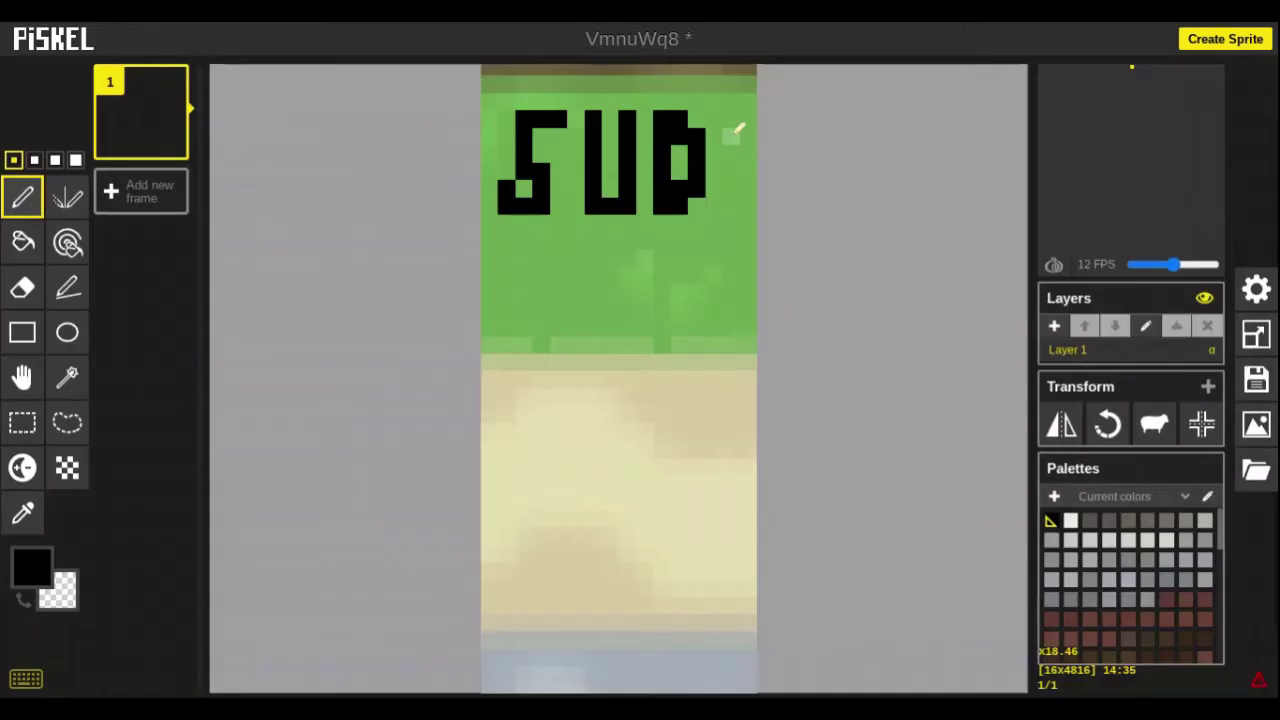
{"action": "mouse_move", "coordinate": [731, 136]}
{"action": "left_mouse_down"}
{"action": "mouse_move", "coordinate": [731, 226]}
{"action": "mouse_move", "coordinate": [754, 240]}
{"action": "left_mouse_up"}
{"action": "left_click_drag", "start_coordinate": [717, 106], "coordinate": [740, 113]}
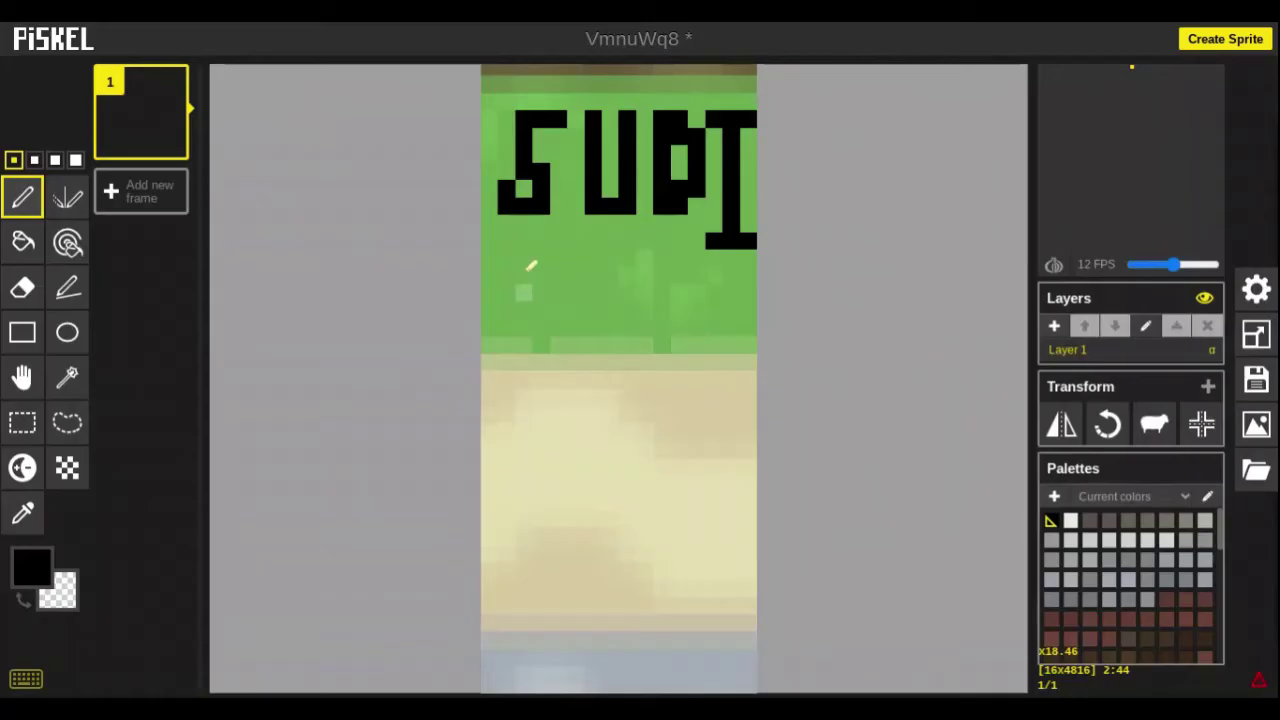
Draw pen strokes over the row of stray marks beneath the SUDI letters
{"action": "left_click_drag", "start_coordinate": [535, 237], "coordinate": [532, 229]}
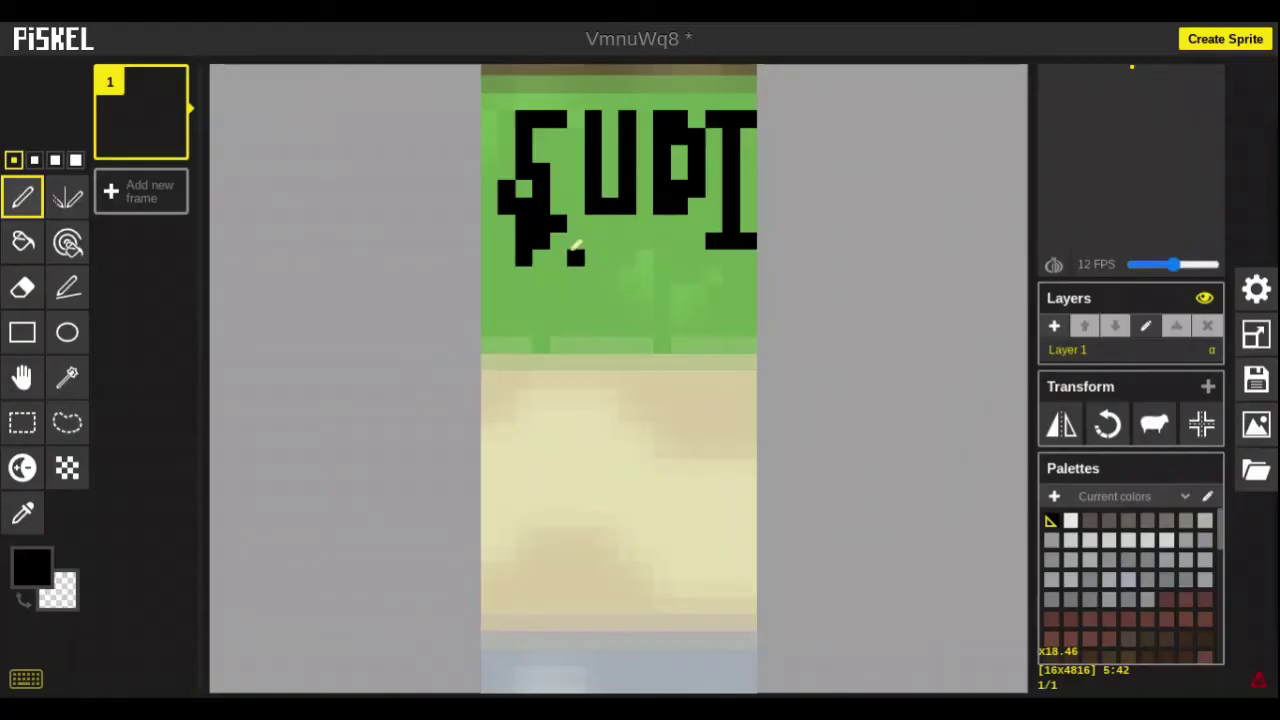
{"action": "left_click_drag", "start_coordinate": [576, 246], "coordinate": [583, 225]}
{"action": "mouse_move", "coordinate": [625, 240]}
{"action": "left_mouse_down"}
{"action": "mouse_move", "coordinate": [627, 268]}
{"action": "mouse_move", "coordinate": [662, 242]}
{"action": "mouse_move", "coordinate": [663, 270]}
{"action": "mouse_move", "coordinate": [663, 226]}
{"action": "left_mouse_up"}
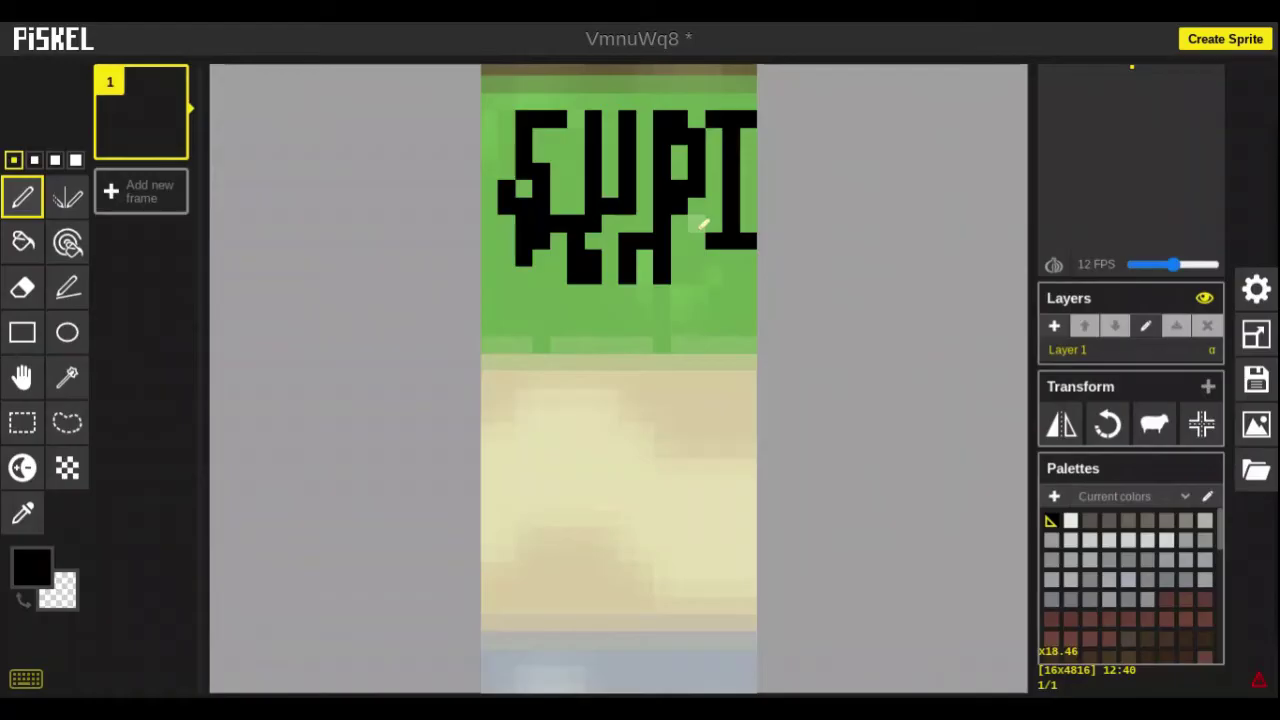
{"action": "mouse_move", "coordinate": [699, 224]}
{"action": "left_mouse_down"}
{"action": "mouse_move", "coordinate": [703, 280]}
{"action": "mouse_move", "coordinate": [745, 255]}
{"action": "mouse_move", "coordinate": [736, 276]}
{"action": "left_mouse_up"}
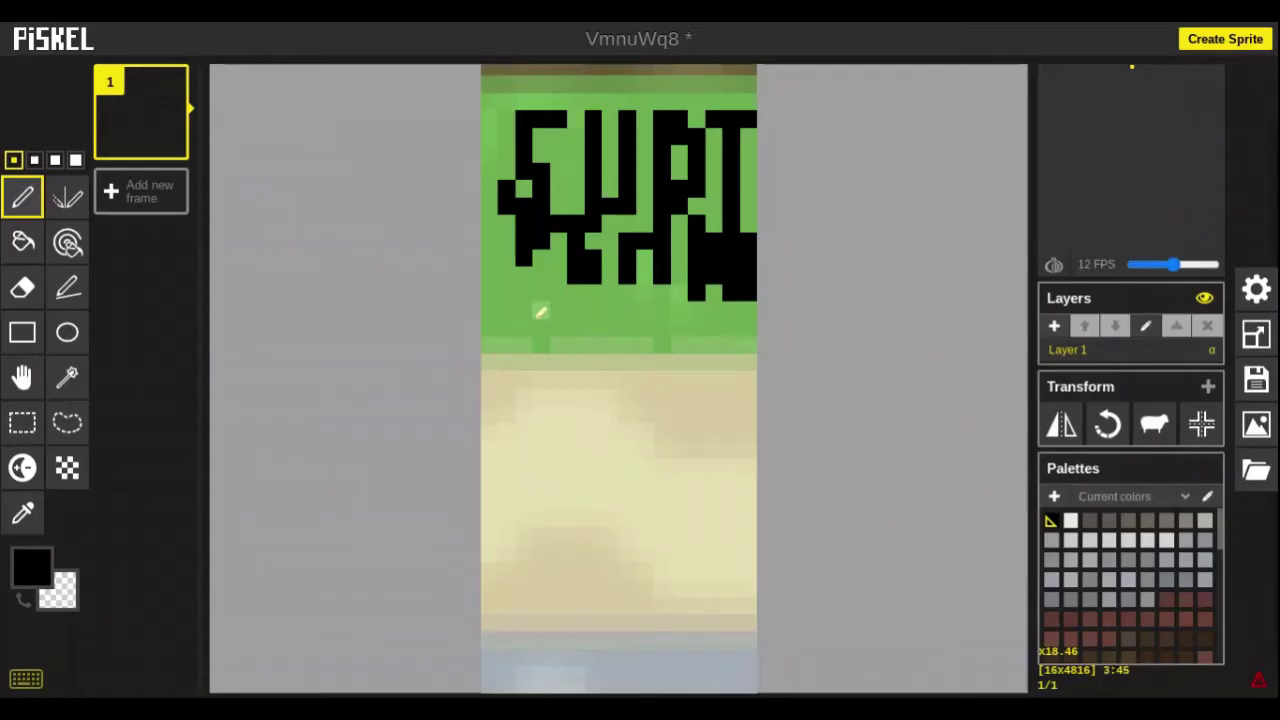
{"action": "mouse_move", "coordinate": [516, 300]}
{"action": "left_mouse_down"}
{"action": "mouse_move", "coordinate": [571, 288]}
{"action": "mouse_move", "coordinate": [543, 321]}
{"action": "mouse_move", "coordinate": [516, 321]}
{"action": "left_mouse_up"}
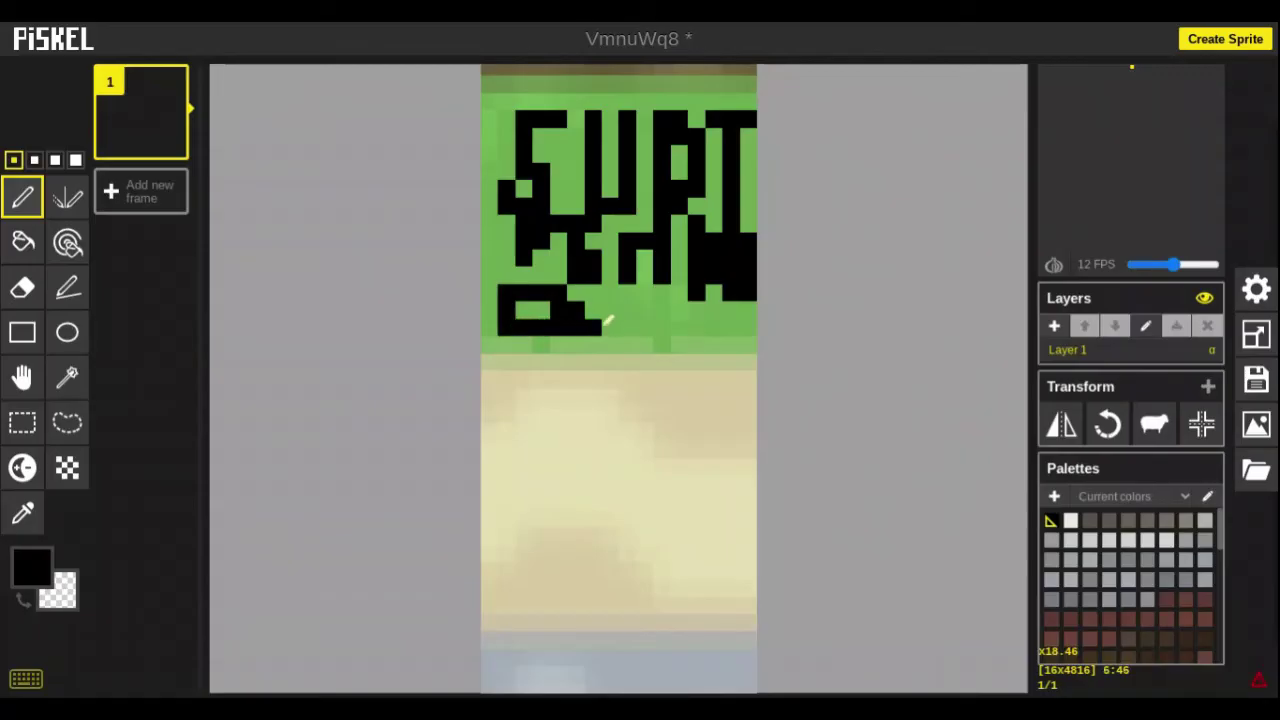
{"action": "mouse_move", "coordinate": [604, 323]}
{"action": "left_mouse_down"}
{"action": "mouse_move", "coordinate": [631, 314]}
{"action": "mouse_move", "coordinate": [628, 346]}
{"action": "left_mouse_up"}
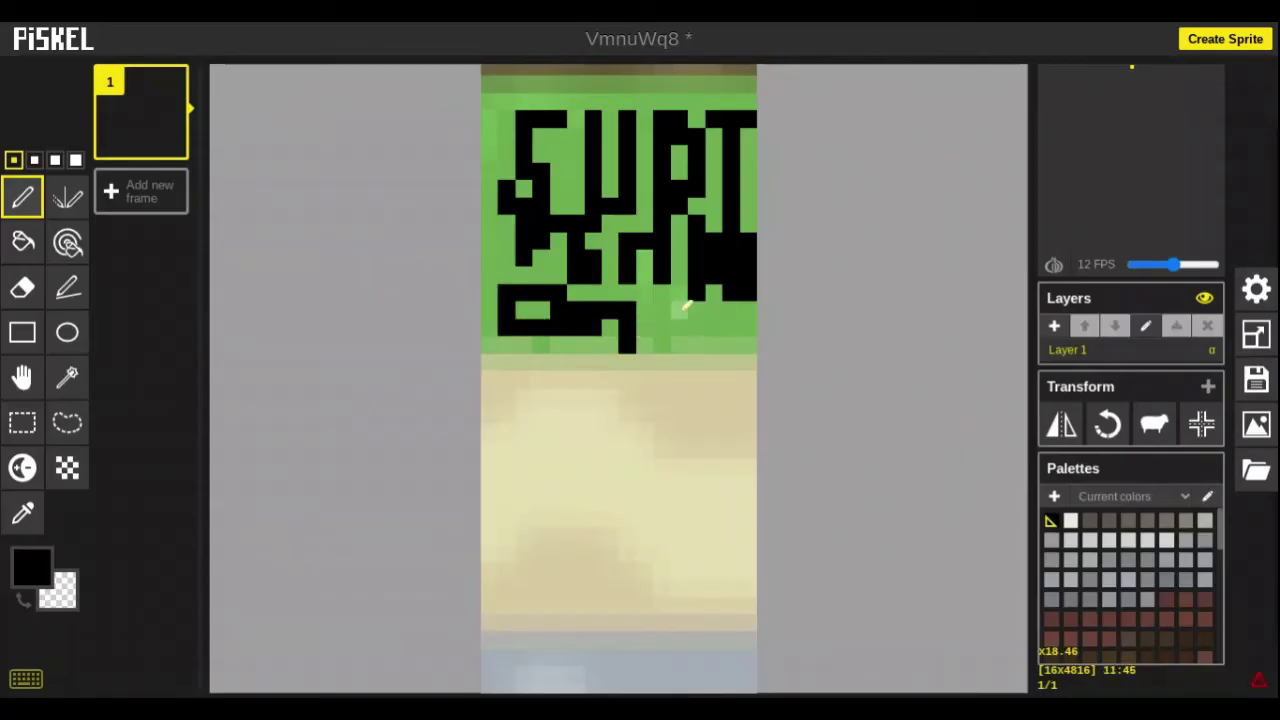
{"action": "mouse_move", "coordinate": [686, 313]}
{"action": "left_mouse_down"}
{"action": "mouse_move", "coordinate": [680, 343]}
{"action": "mouse_move", "coordinate": [706, 315]}
{"action": "mouse_move", "coordinate": [734, 334]}
{"action": "mouse_move", "coordinate": [734, 286]}
{"action": "mouse_move", "coordinate": [751, 343]}
{"action": "mouse_move", "coordinate": [744, 381]}
{"action": "mouse_move", "coordinate": [749, 323]}
{"action": "mouse_move", "coordinate": [607, 291]}
{"action": "left_mouse_up"}
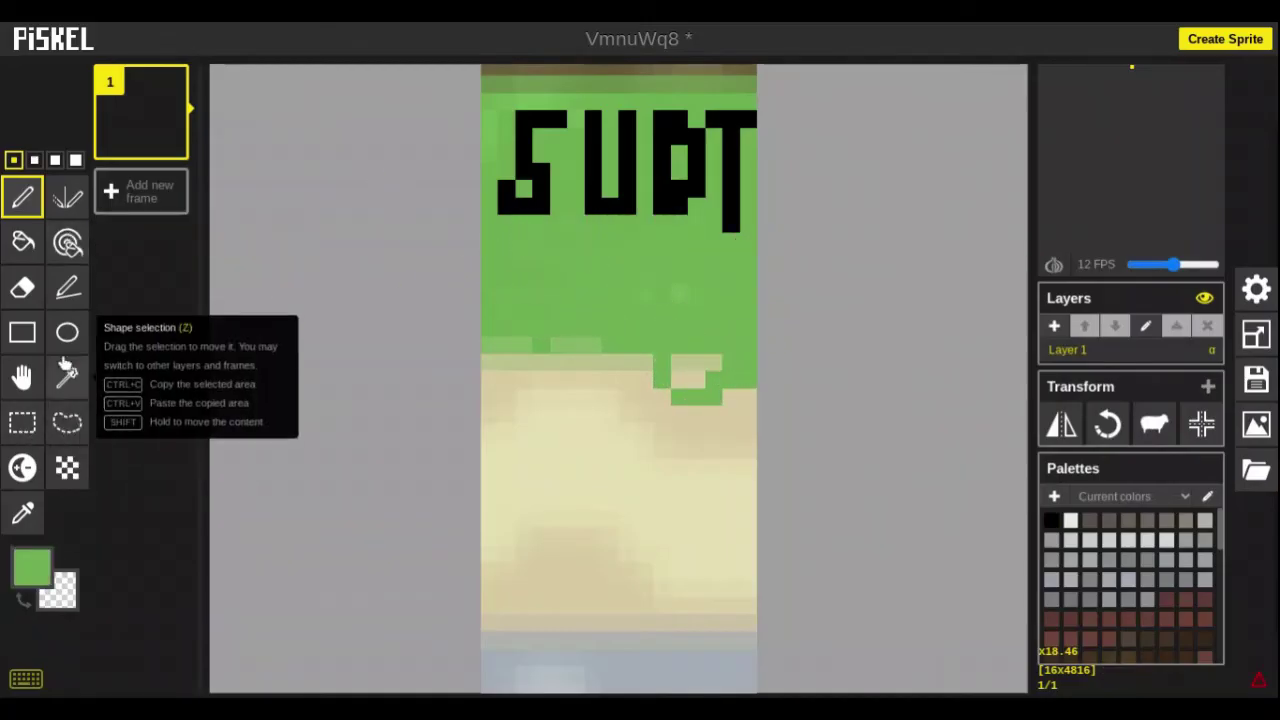
Pick black and draw a base stroke under the T to make it an I
{"action": "left_click", "coordinate": [23, 513]}
{"action": "left_click", "coordinate": [545, 201]}
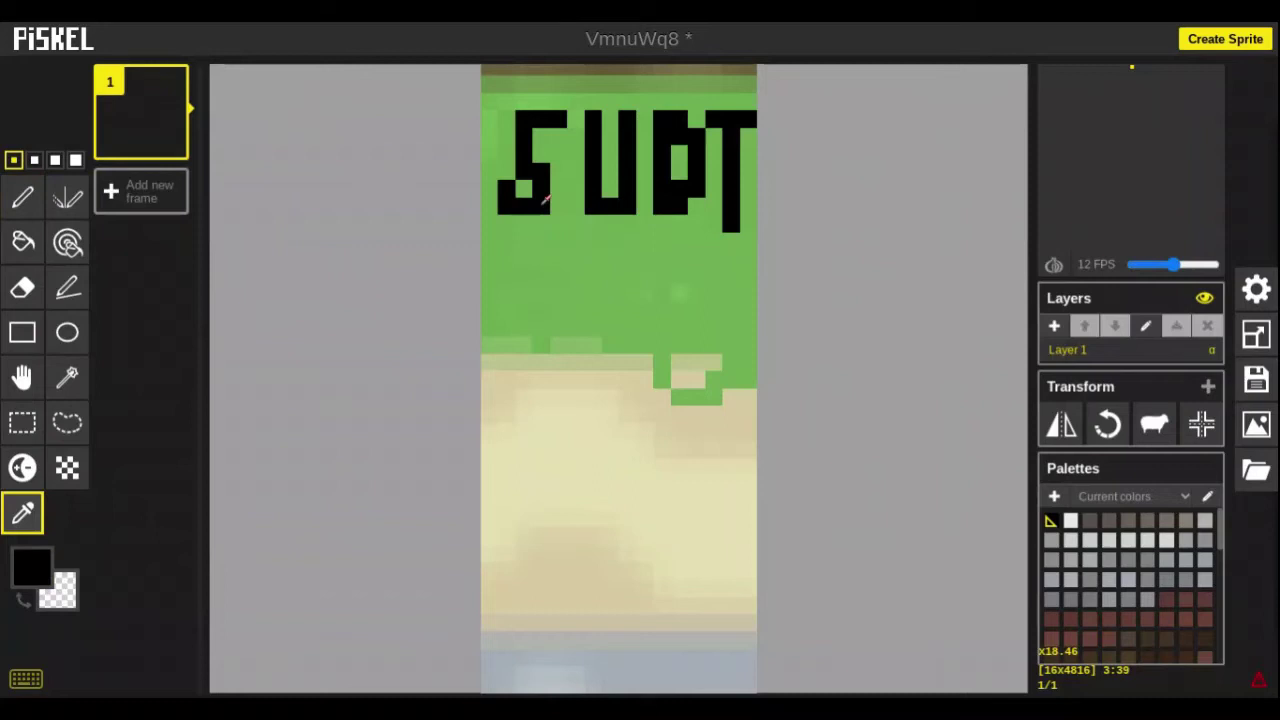
{"action": "left_click", "coordinate": [23, 197]}
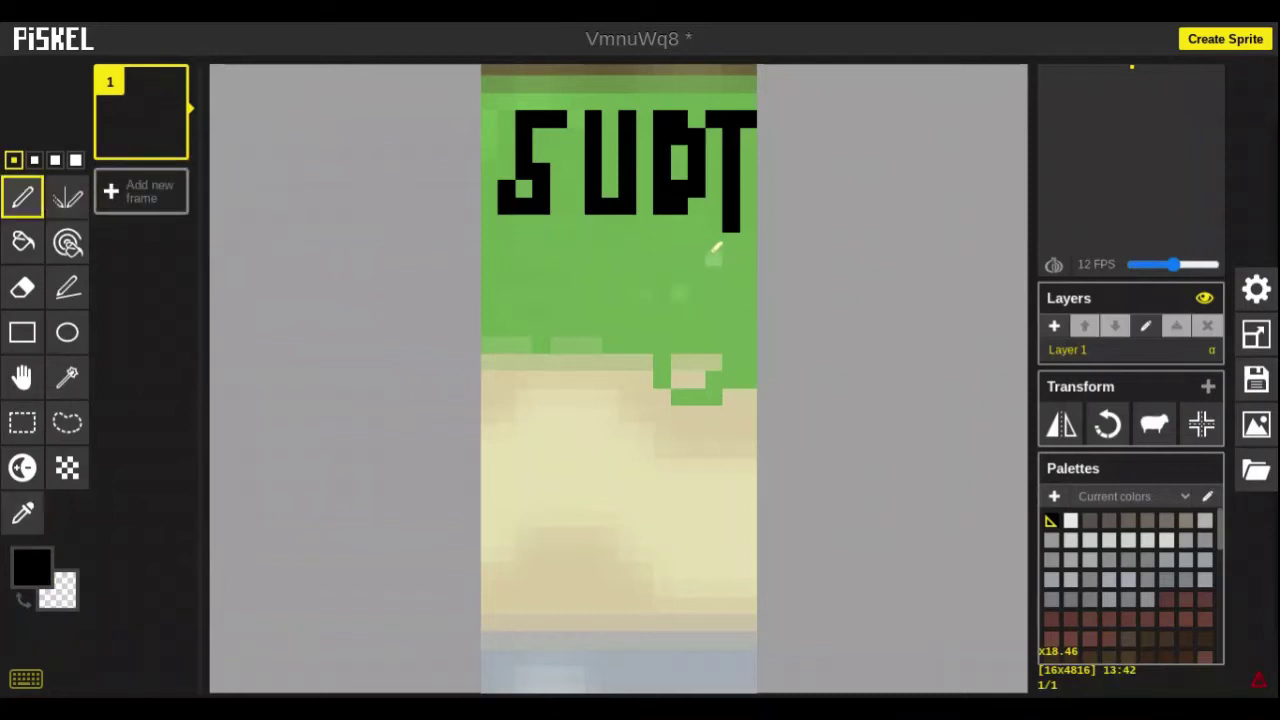
{"action": "left_click_drag", "start_coordinate": [713, 238], "coordinate": [752, 242]}
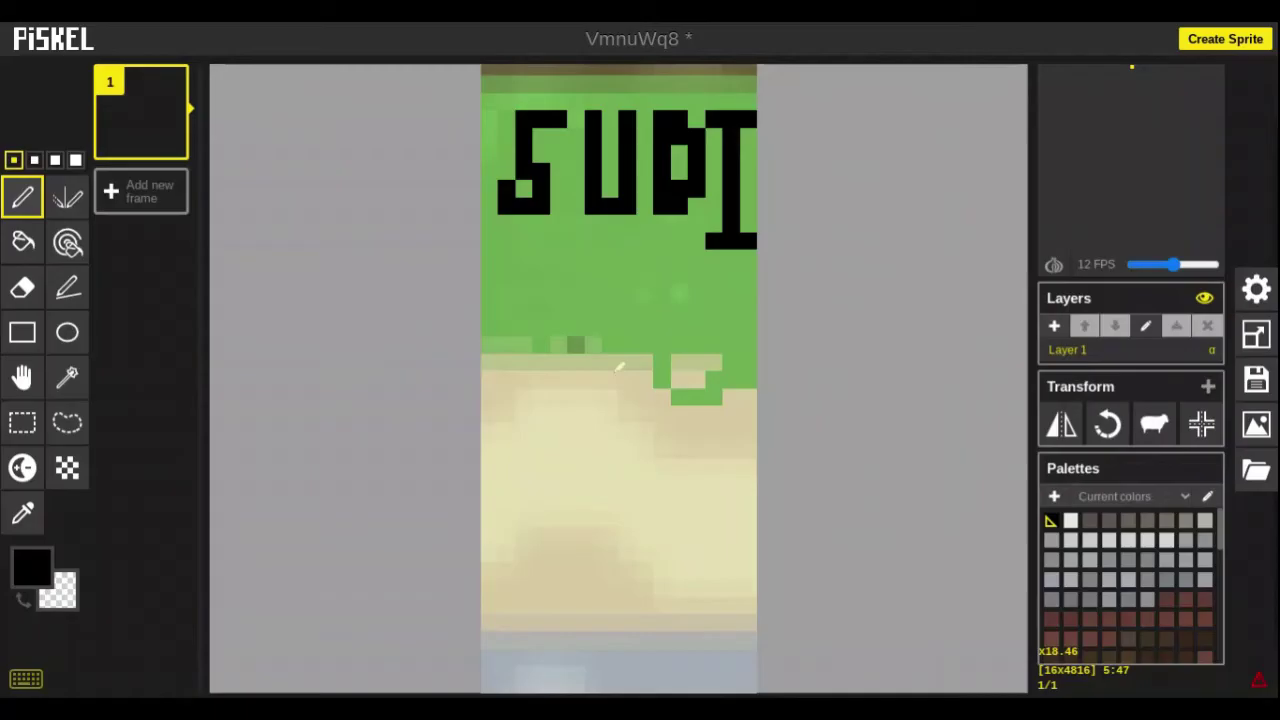
Zoom out to check the finished SUDI lettering on the grass tile
{"action": "scroll", "coordinate": [698, 378], "scroll_direction": "up", "scroll_amount": 1}
{"action": "scroll", "coordinate": [698, 380], "scroll_direction": "down", "scroll_amount": 2}
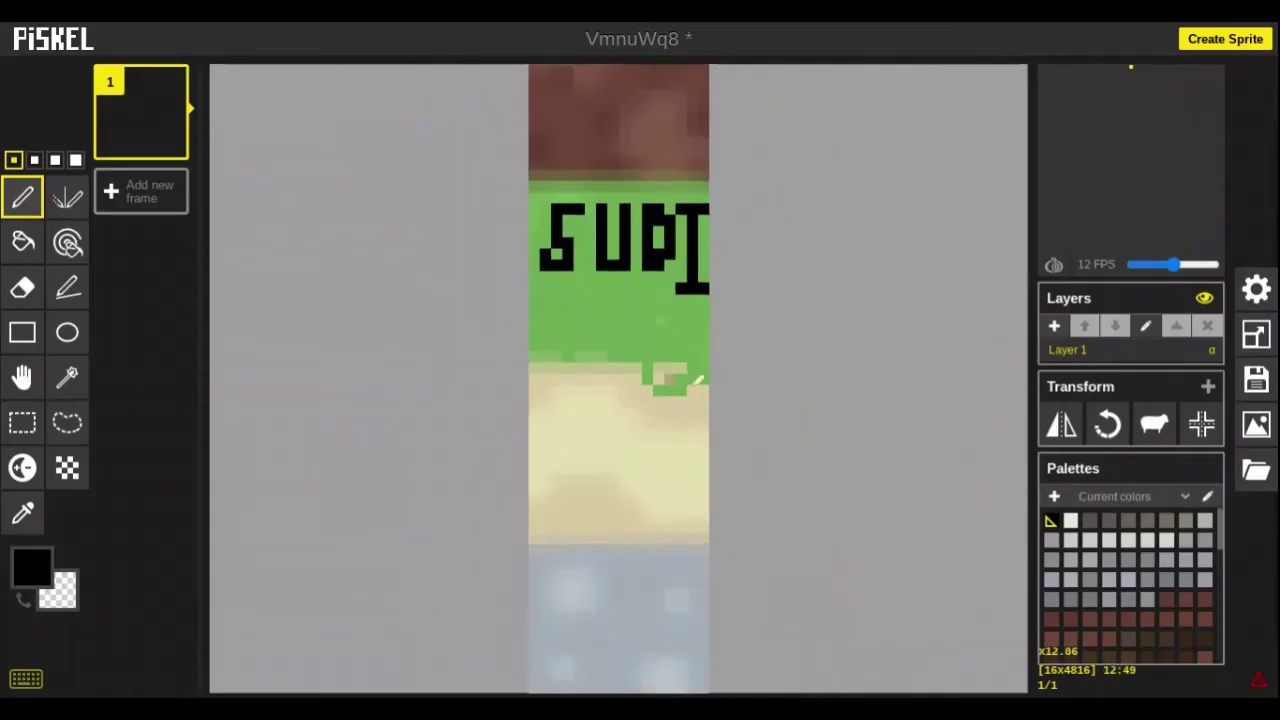
{"action": "scroll", "coordinate": [698, 380], "scroll_direction": "down", "scroll_amount": 1}
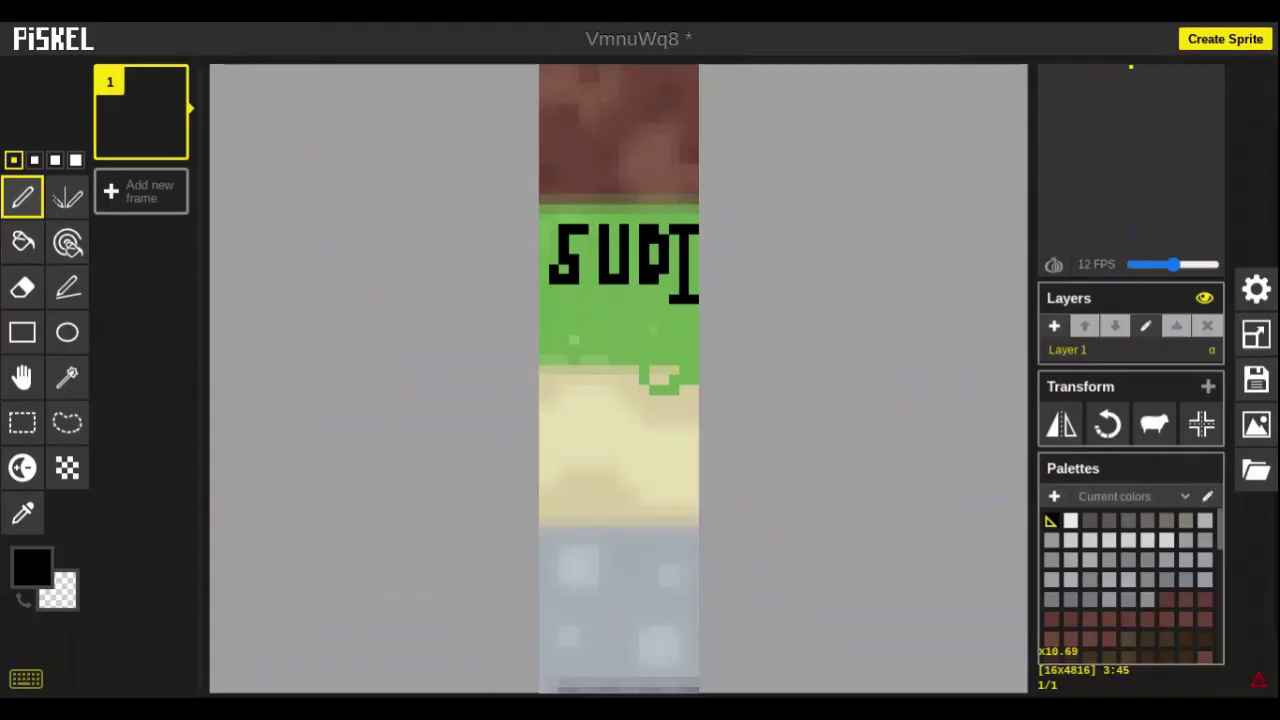
{"action": "scroll", "coordinate": [586, 583], "scroll_direction": "down", "scroll_amount": 3}
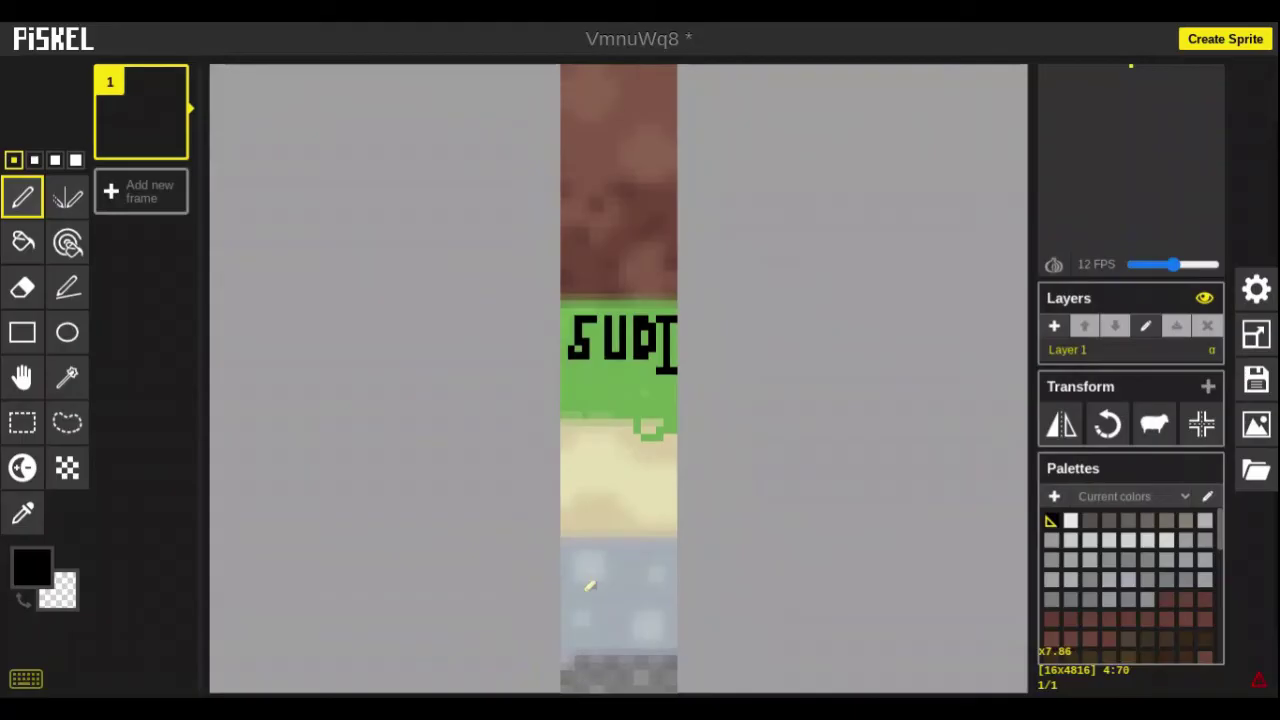
{"action": "scroll", "coordinate": [590, 586], "scroll_direction": "down", "scroll_amount": 2}
{"action": "scroll", "coordinate": [590, 586], "scroll_direction": "down", "scroll_amount": 2}
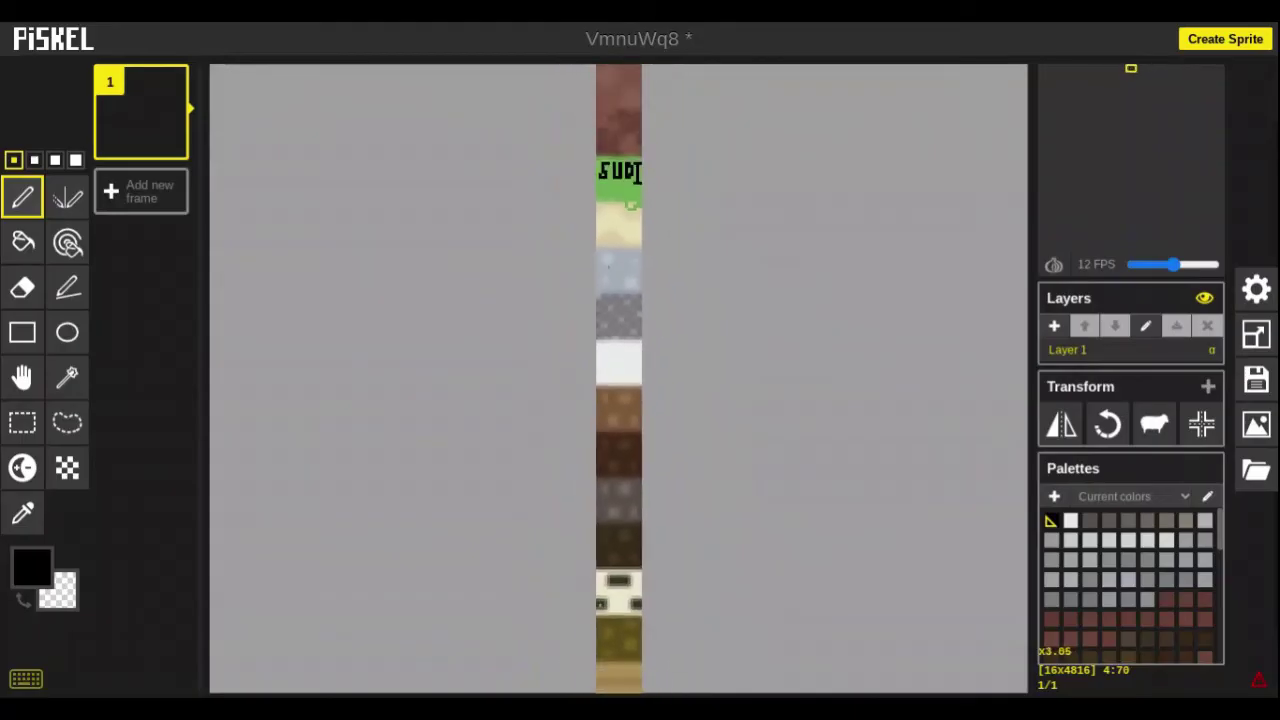
{"action": "scroll", "coordinate": [657, 168], "scroll_direction": "up", "scroll_amount": 15}
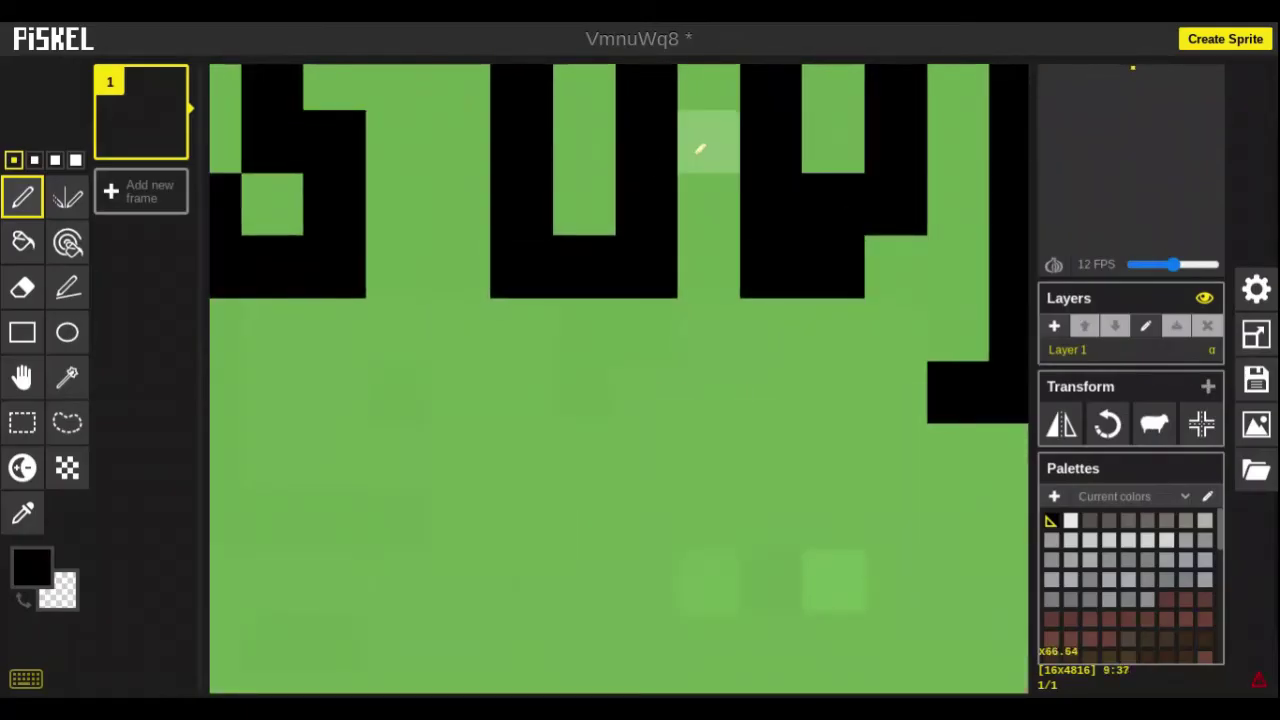
{"action": "scroll", "coordinate": [700, 149], "scroll_direction": "down", "scroll_amount": 10}
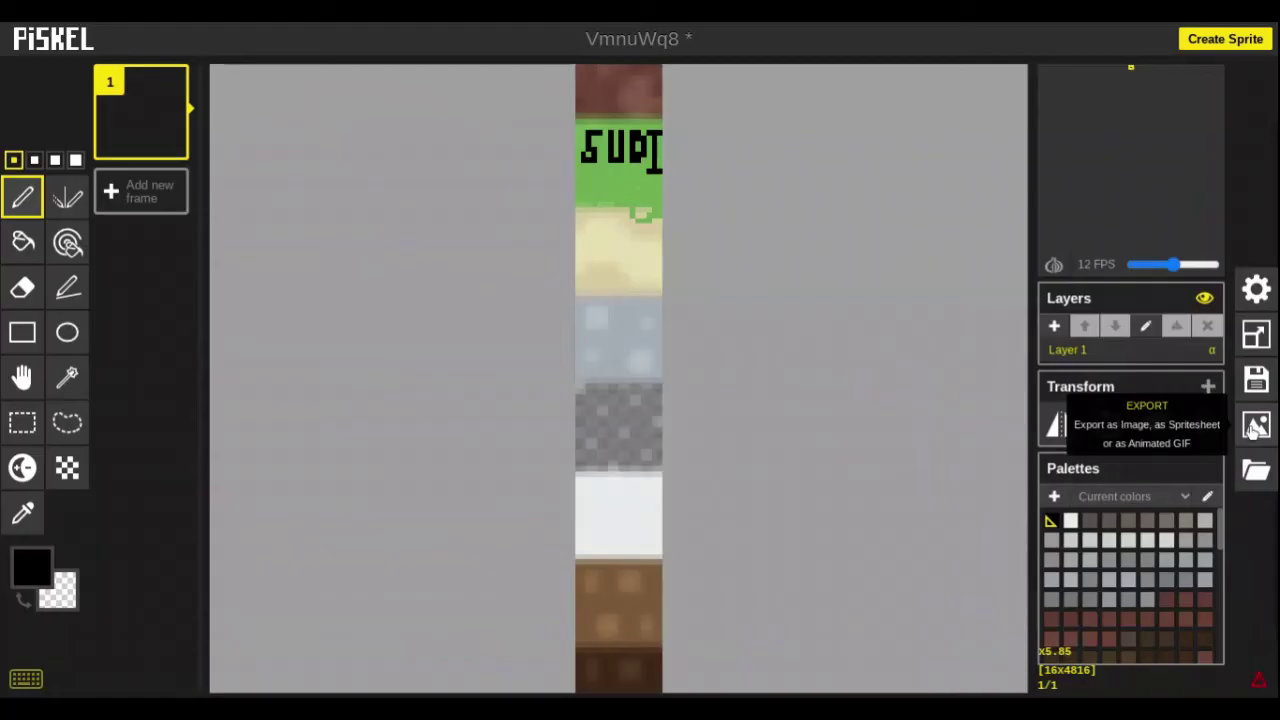
Export the edited texture strip as a PNG spritesheet
{"action": "left_click", "coordinate": [1256, 427]}
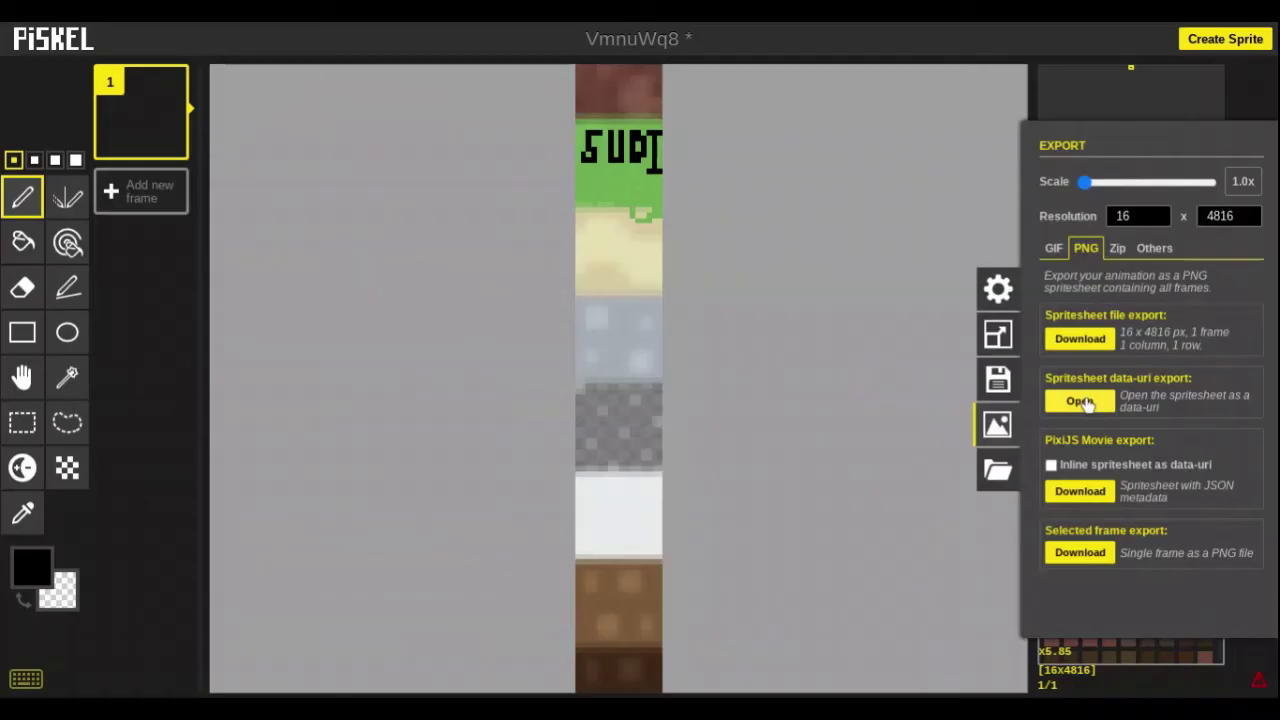
{"action": "left_click", "coordinate": [1083, 339]}
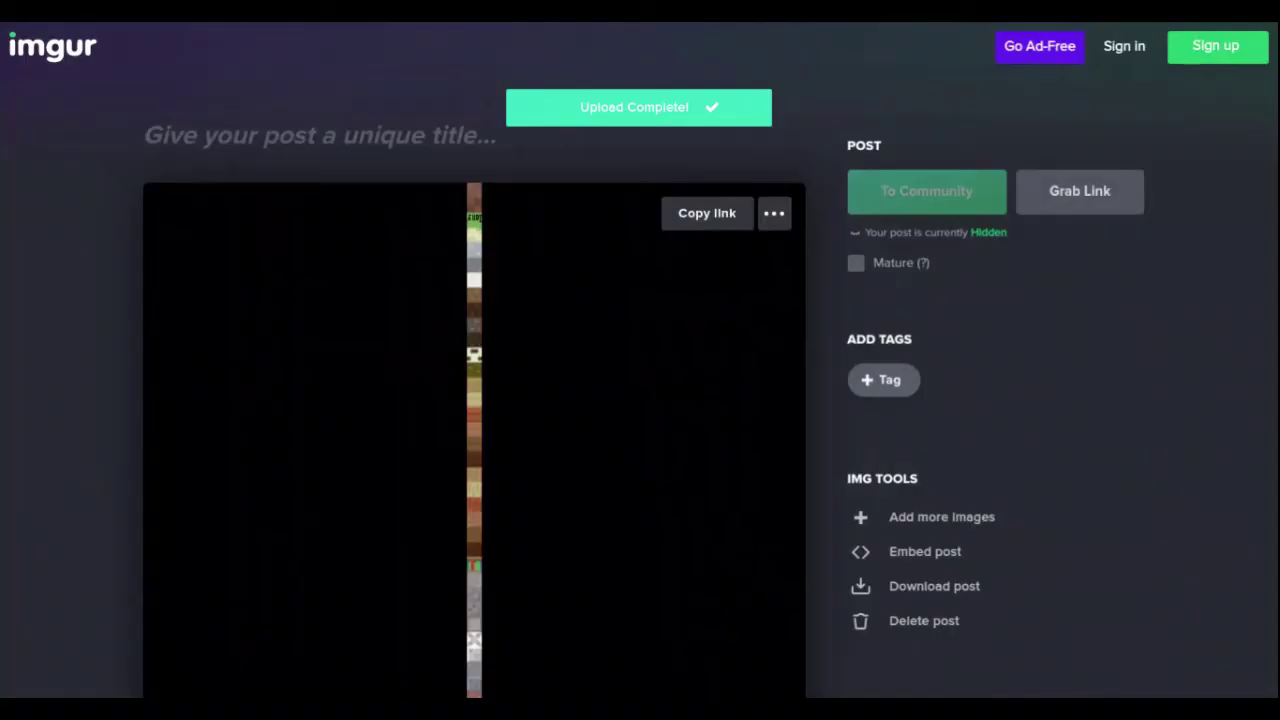
Scroll down the uploaded Imgur texture post
{"action": "scroll", "coordinate": [640, 400], "scroll_direction": "down", "scroll_amount": 3}
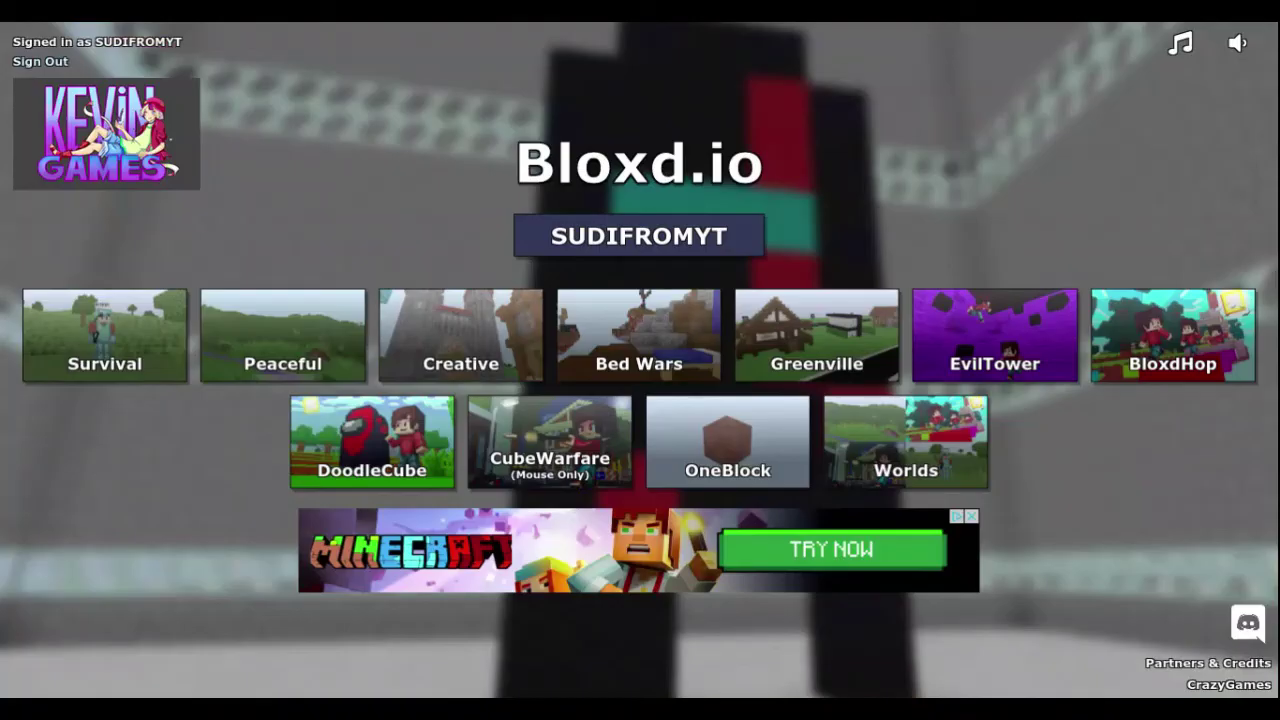
Choose Survival mode and rejoin lobby 4 to load the game
{"action": "left_click", "coordinate": [172, 368]}
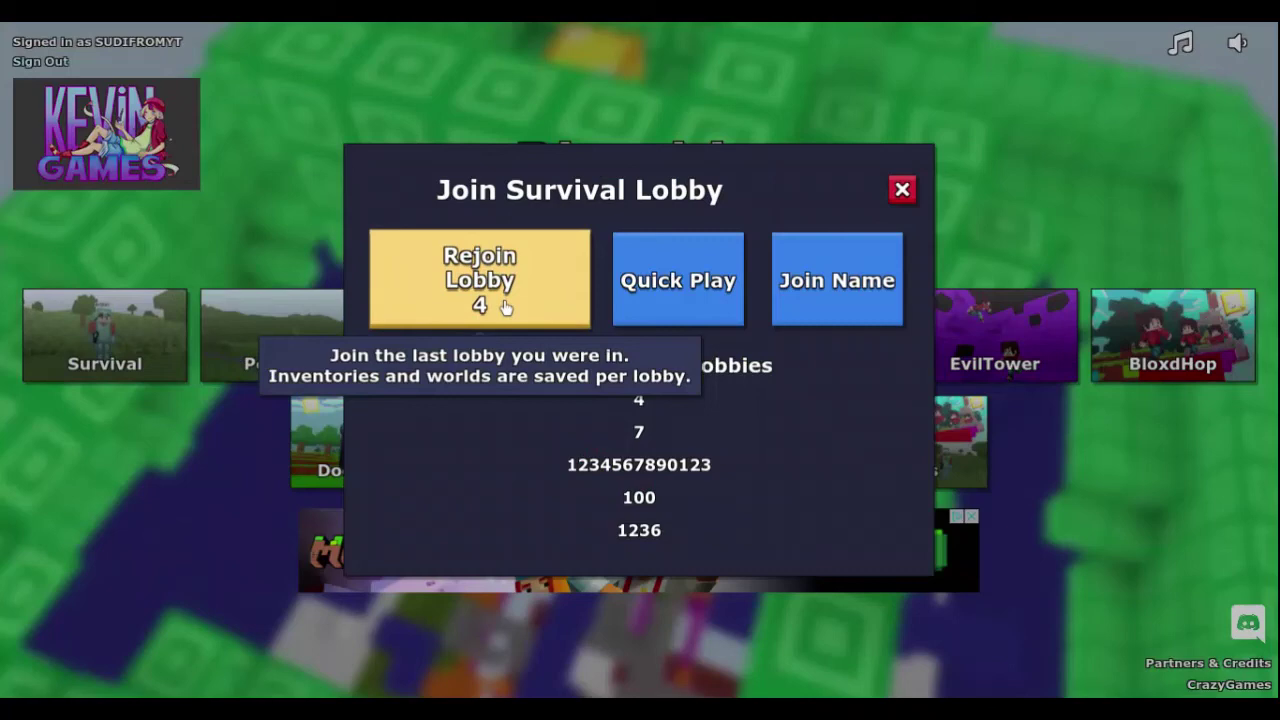
{"action": "left_click", "coordinate": [462, 298]}
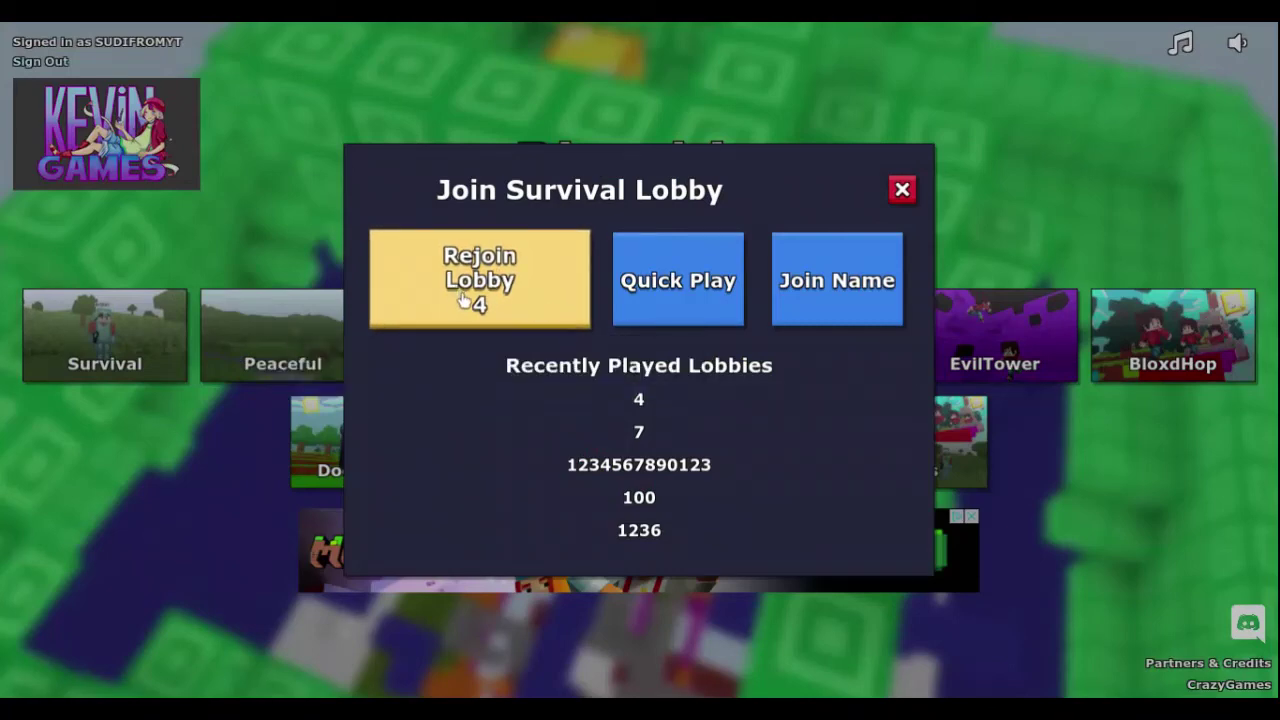
{"action": "left_click", "coordinate": [462, 298]}
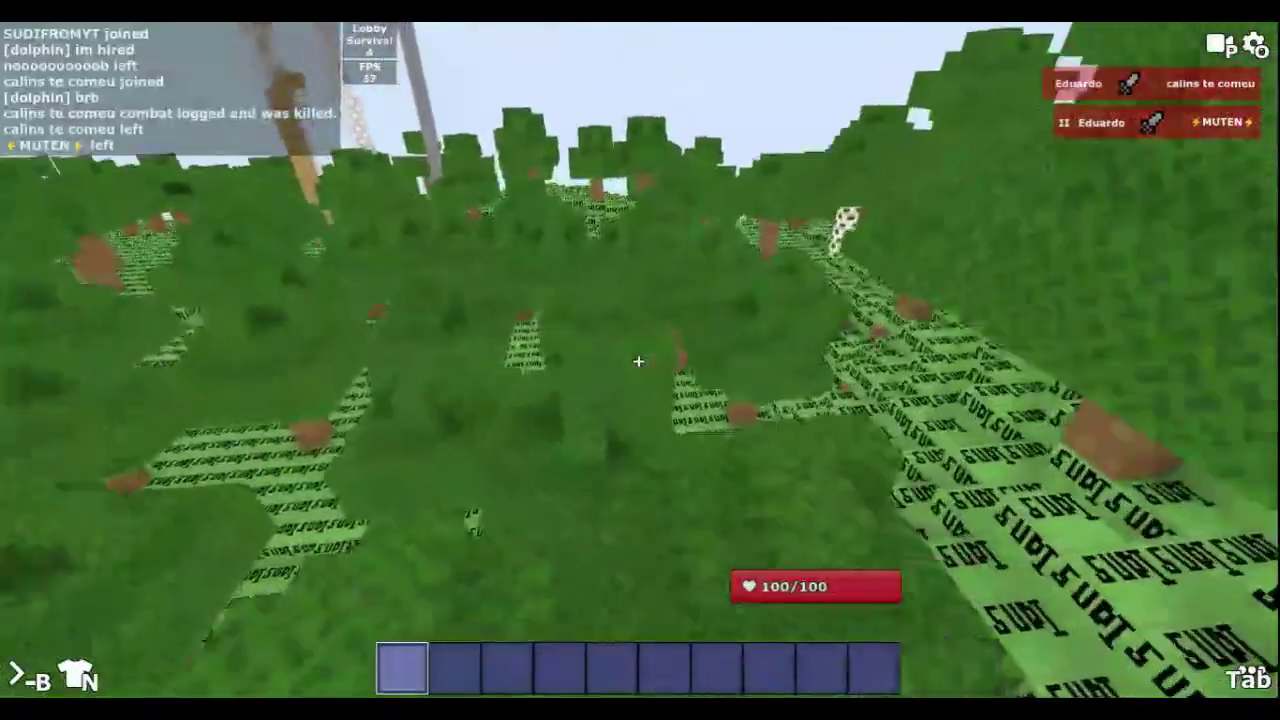
Break a Maple Leaves block, place it on the SUDI grass, and bring up the settings menu
{"action": "left_click", "coordinate": [638, 361]}
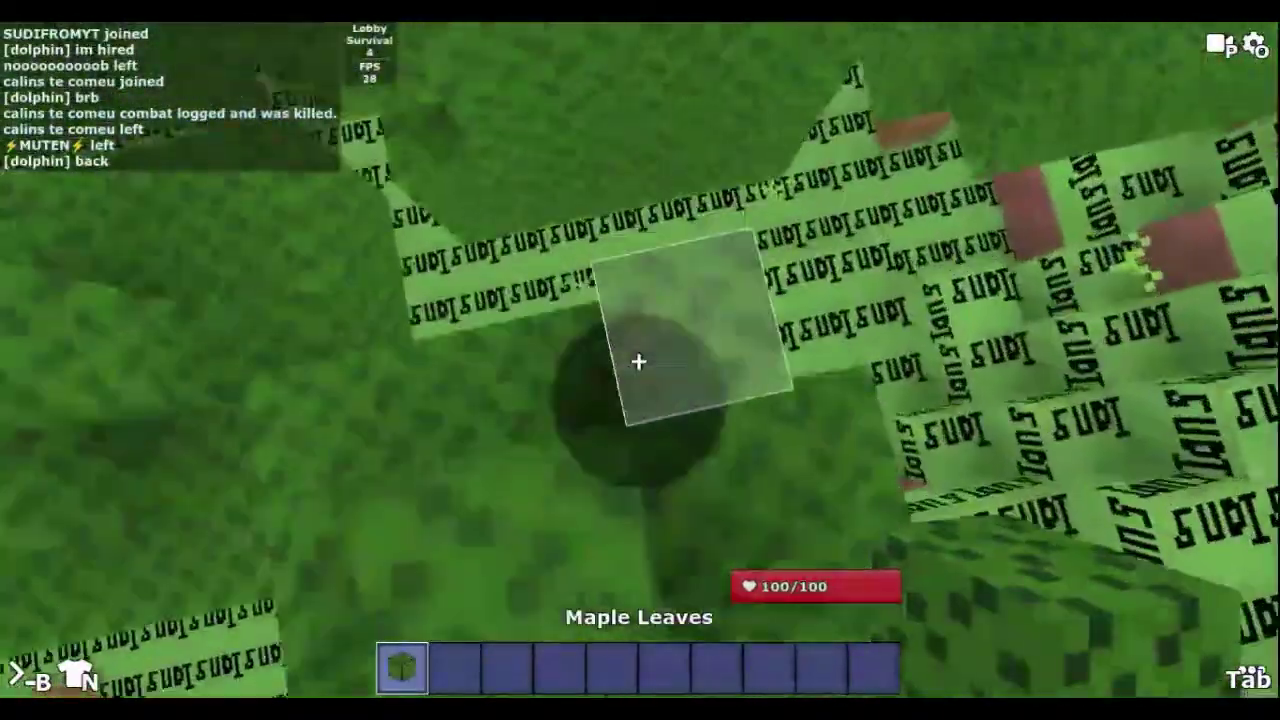
{"action": "right_click", "coordinate": [638, 361]}
{"action": "right_click", "coordinate": [638, 361]}
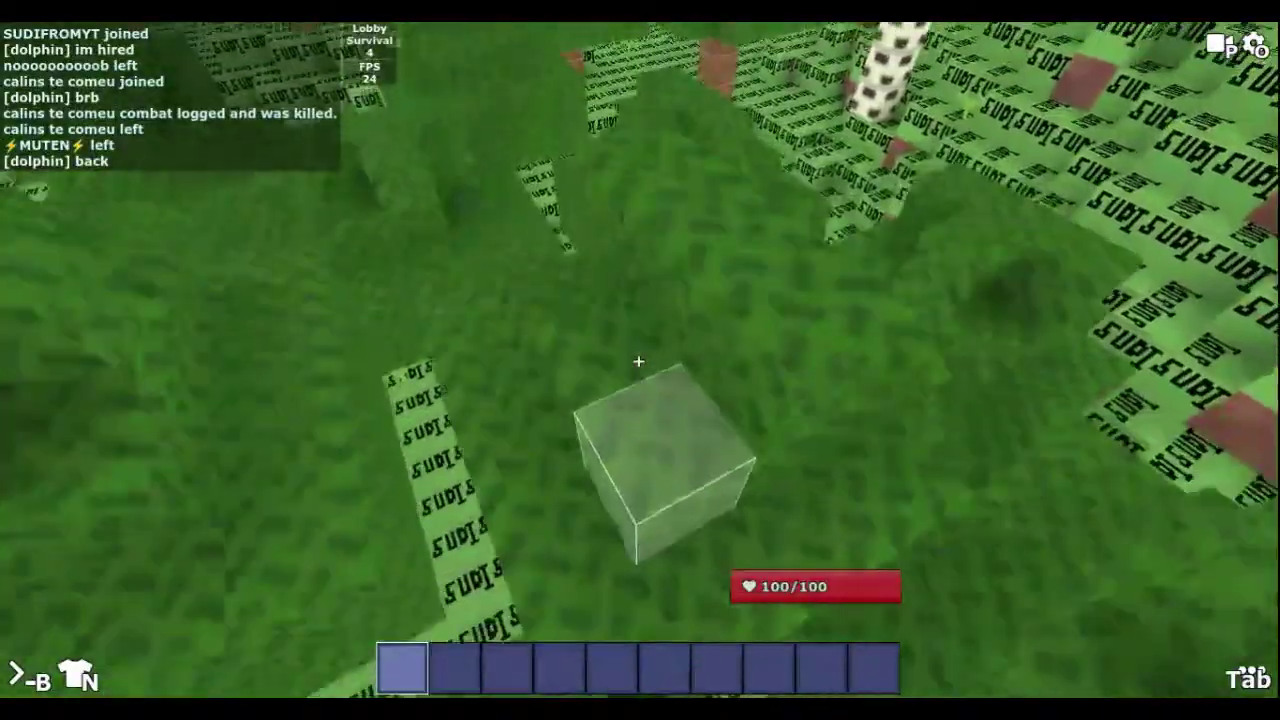
{"action": "key", "text": "Escape"}
{"action": "key", "text": "Escape"}
{"action": "key", "text": "Escape"}
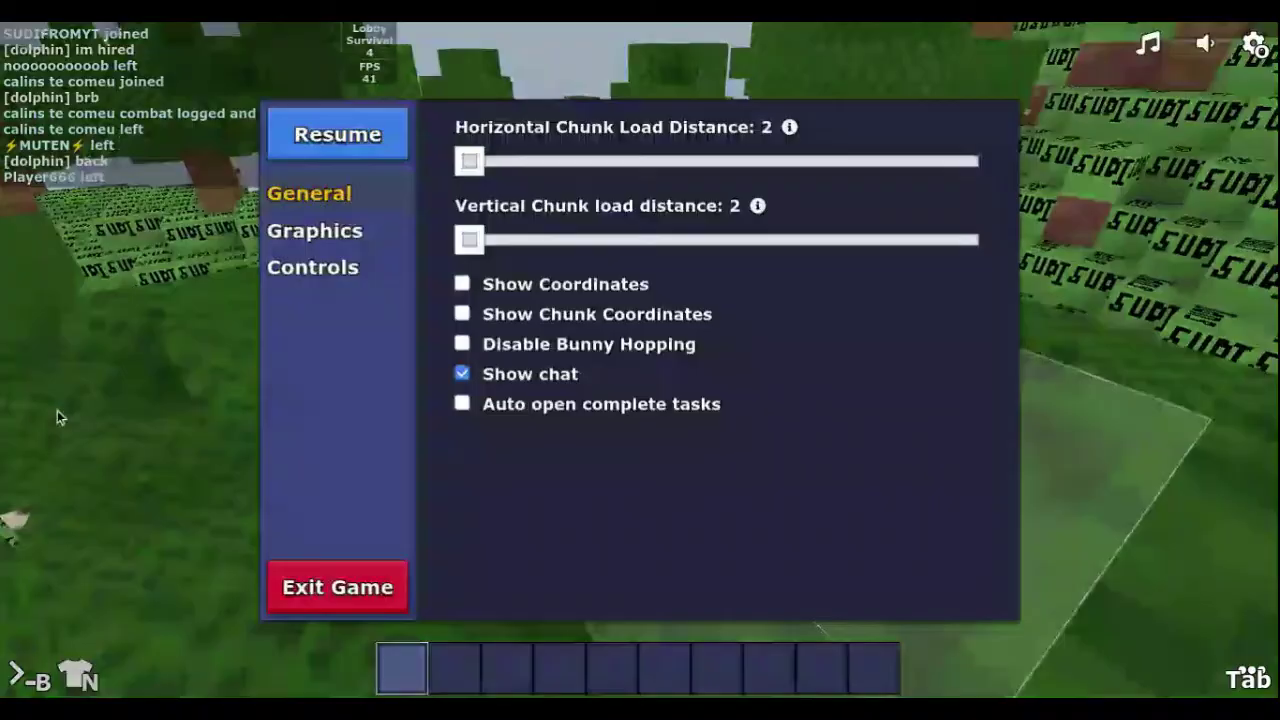
Check the Texture Pack URL in the Graphics settings, then resume the game
{"action": "left_click", "coordinate": [335, 232]}
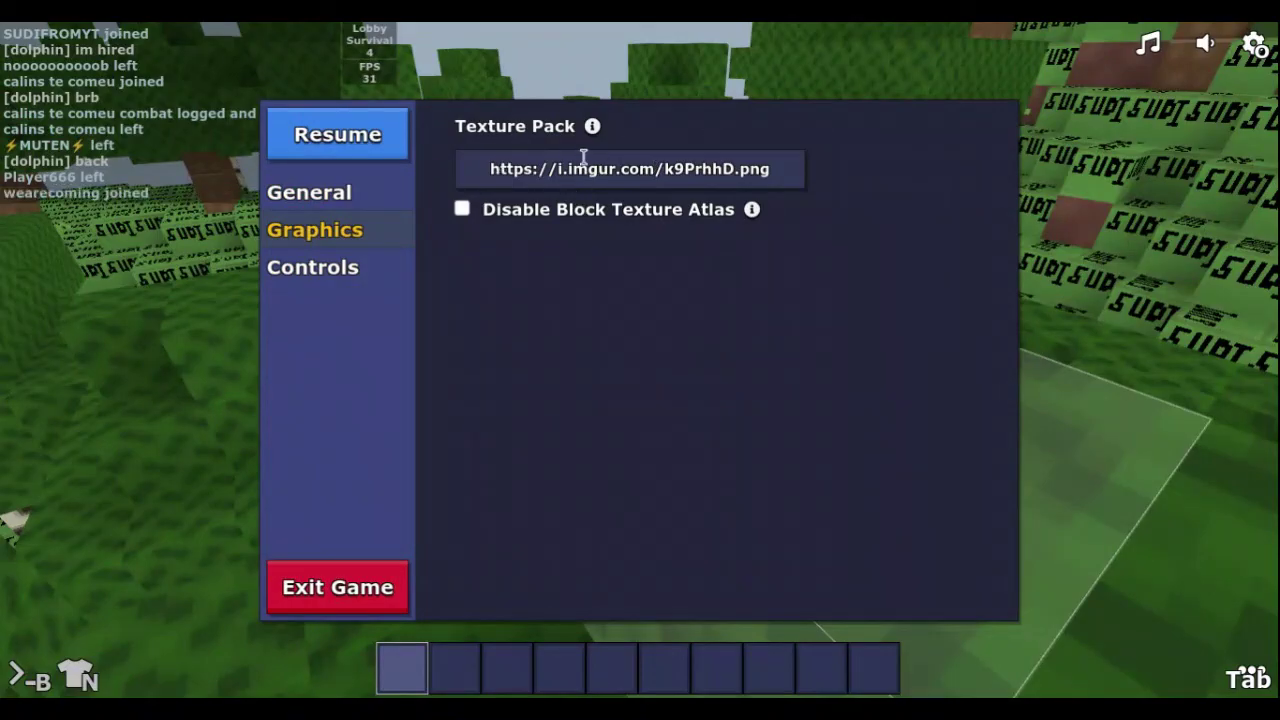
{"action": "left_click", "coordinate": [1143, 215]}
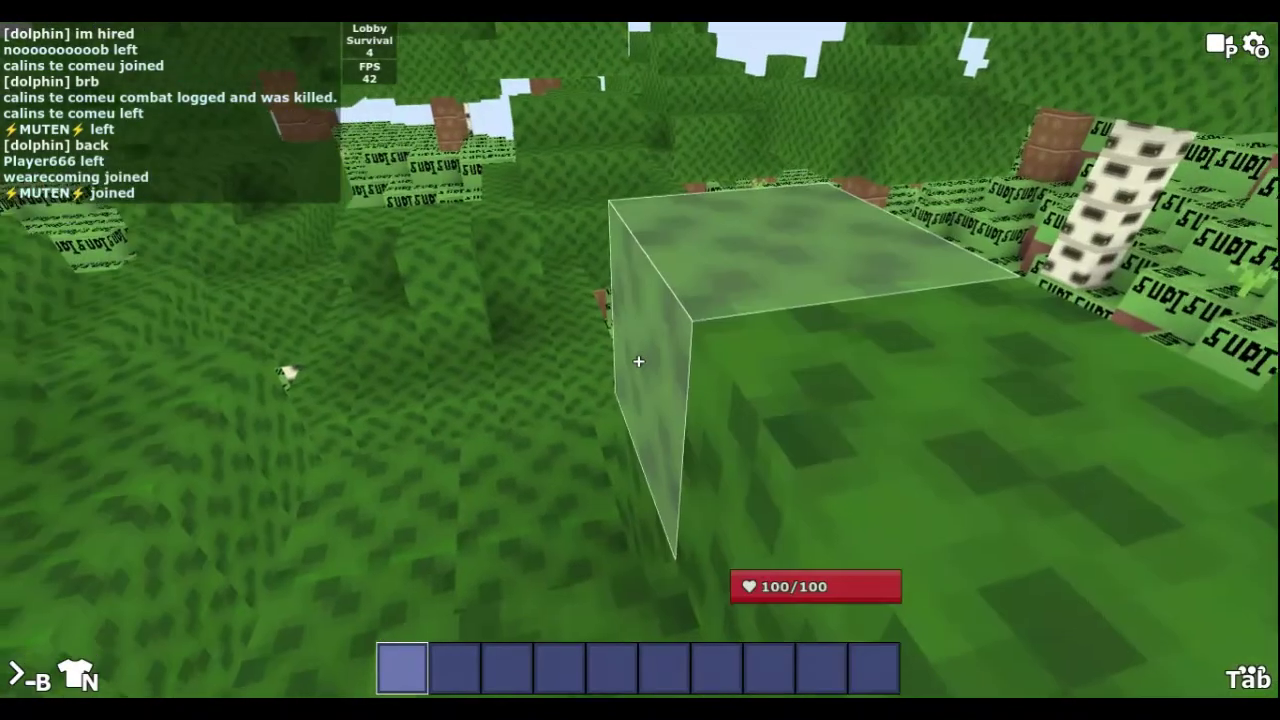